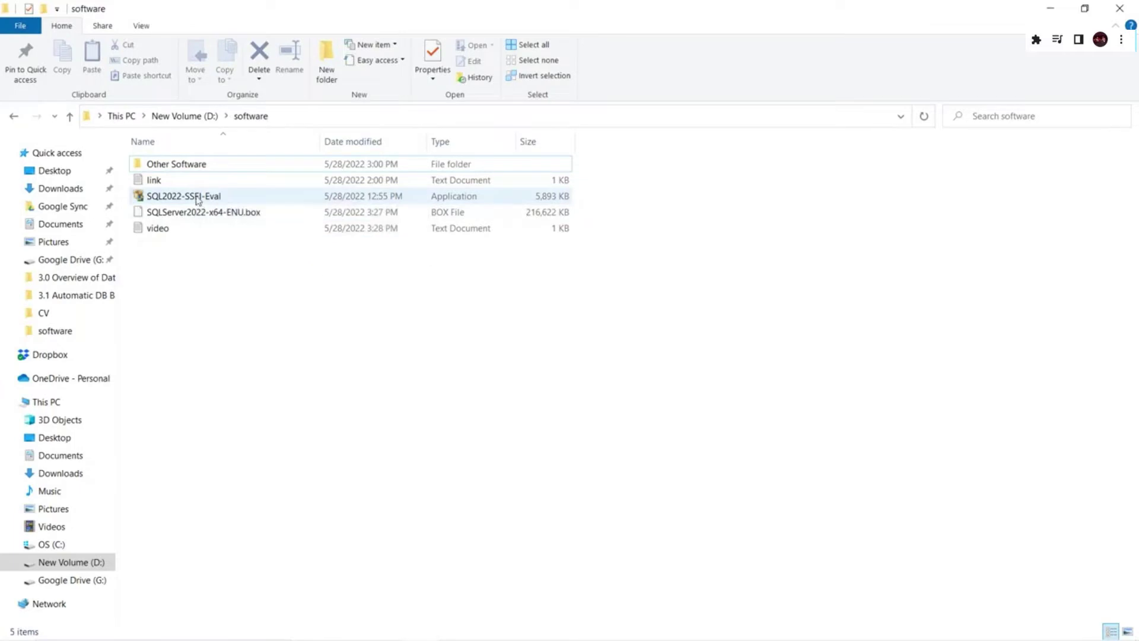
- Run the SQL2022-SSEI-Eval installer as administrator to reach the installation-type choices
{"action": "left_click", "coordinate": [265, 230]}
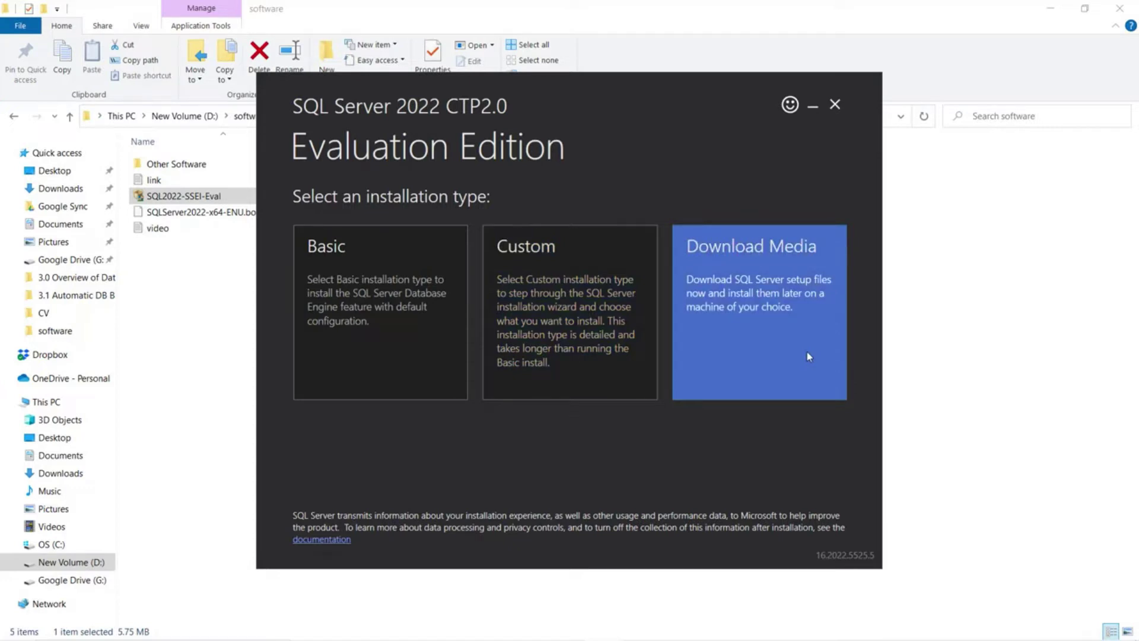
- Choose Download Media and set the download location to D:\software
{"action": "left_click", "coordinate": [526, 289]}
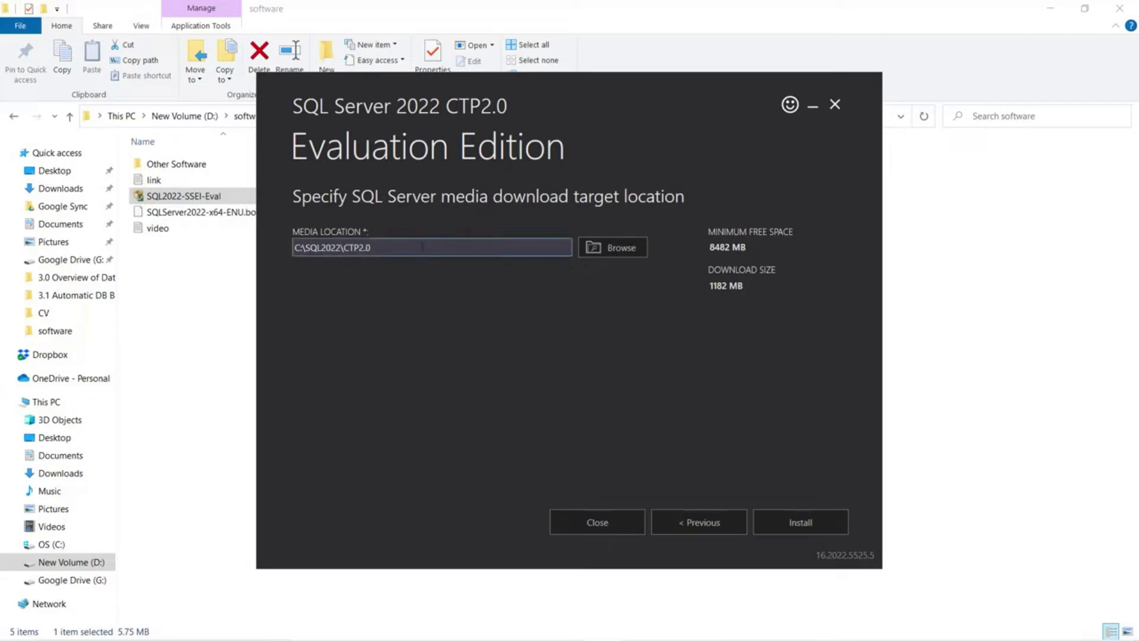
{"action": "left_click", "coordinate": [612, 248]}
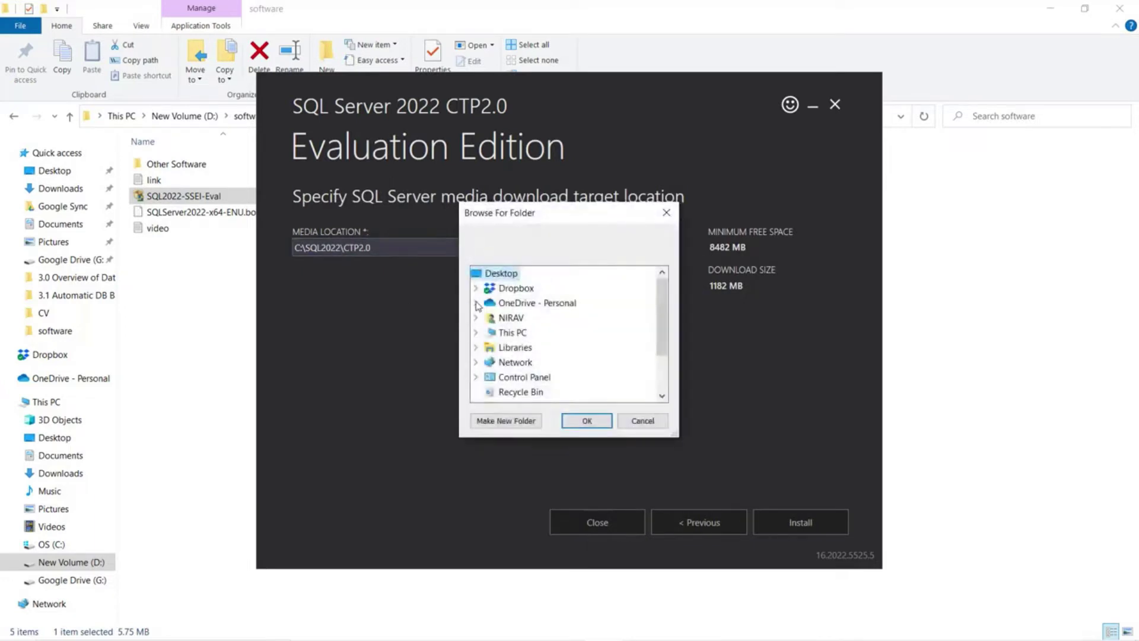
{"action": "left_click", "coordinate": [475, 332]}
{"action": "scroll", "coordinate": [490, 332], "scroll_direction": "down", "scroll_amount": 2}
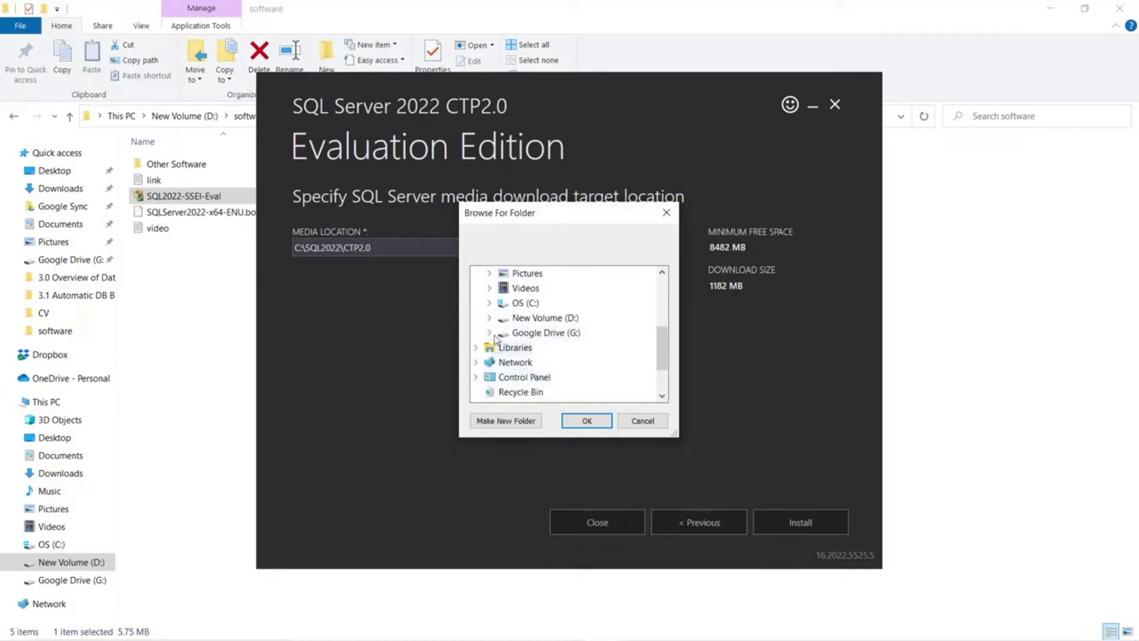
{"action": "left_click", "coordinate": [490, 317]}
{"action": "scroll", "coordinate": [517, 344], "scroll_direction": "down", "scroll_amount": 5}
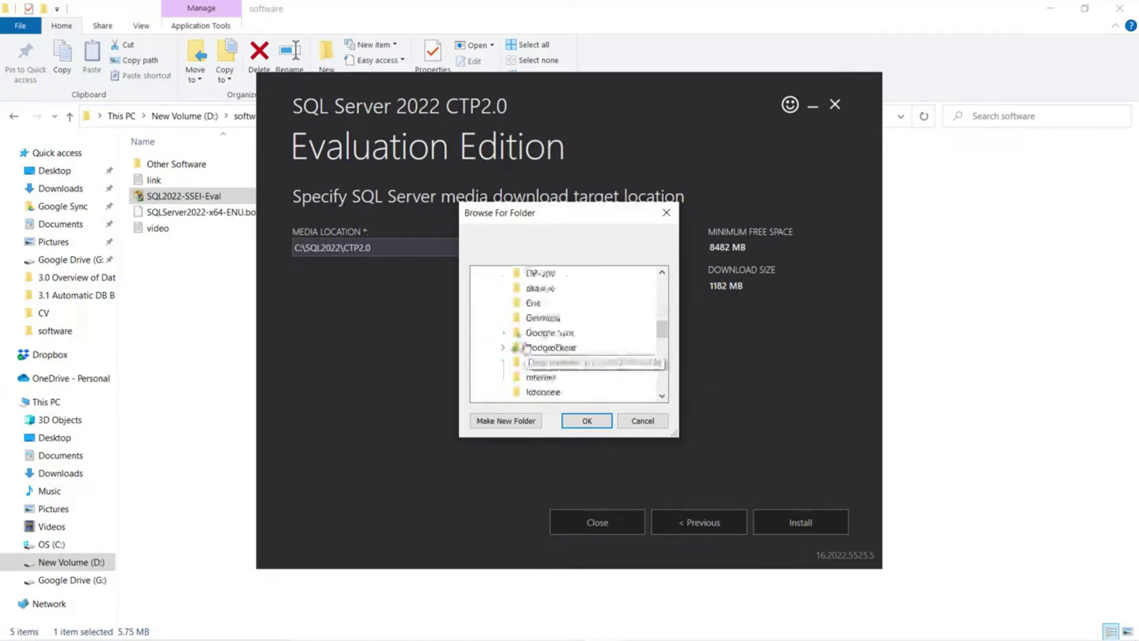
{"action": "scroll", "coordinate": [552, 356], "scroll_direction": "down", "scroll_amount": 1}
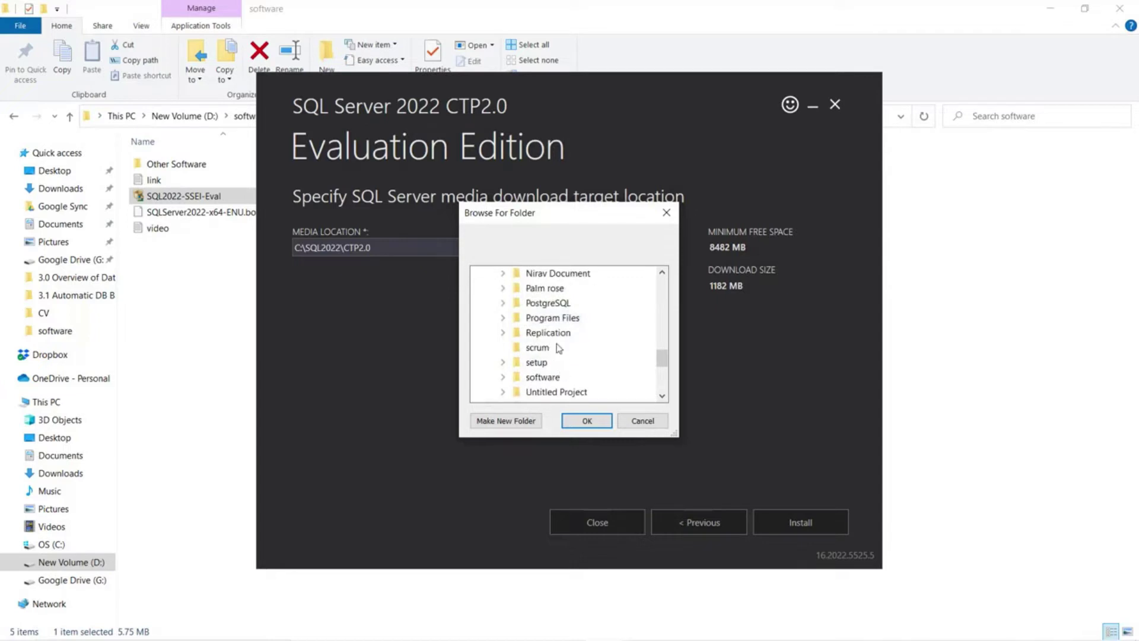
{"action": "left_click", "coordinate": [543, 377]}
{"action": "left_click", "coordinate": [587, 421]}
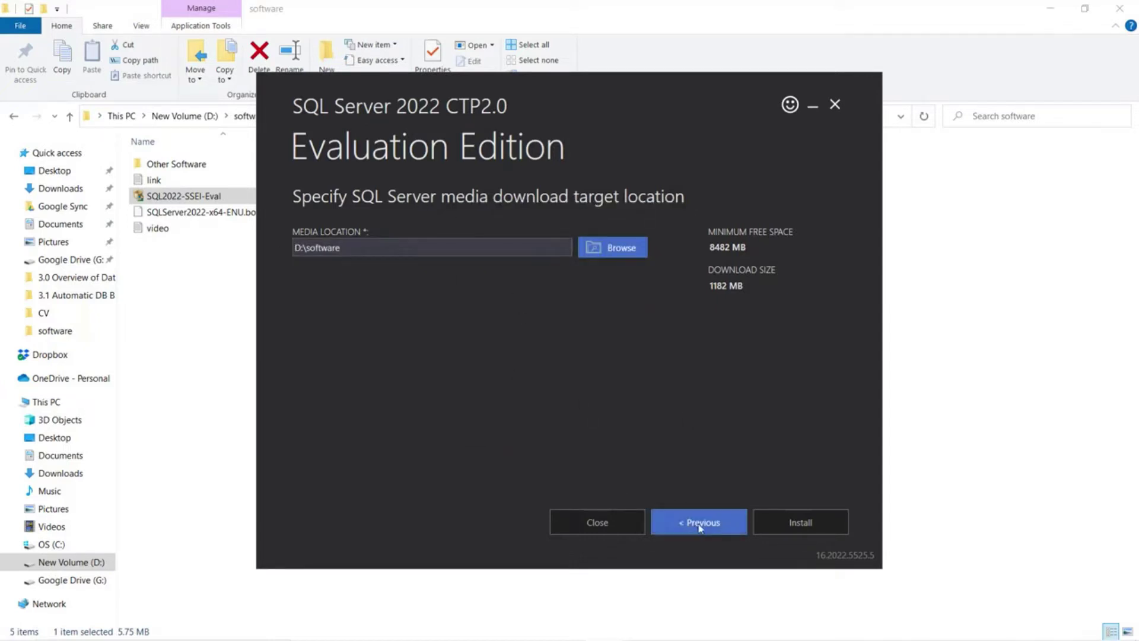
- Download the Evaluation install package to D:\software and launch the SQL Server Installation Center
{"action": "left_click", "coordinate": [796, 523]}
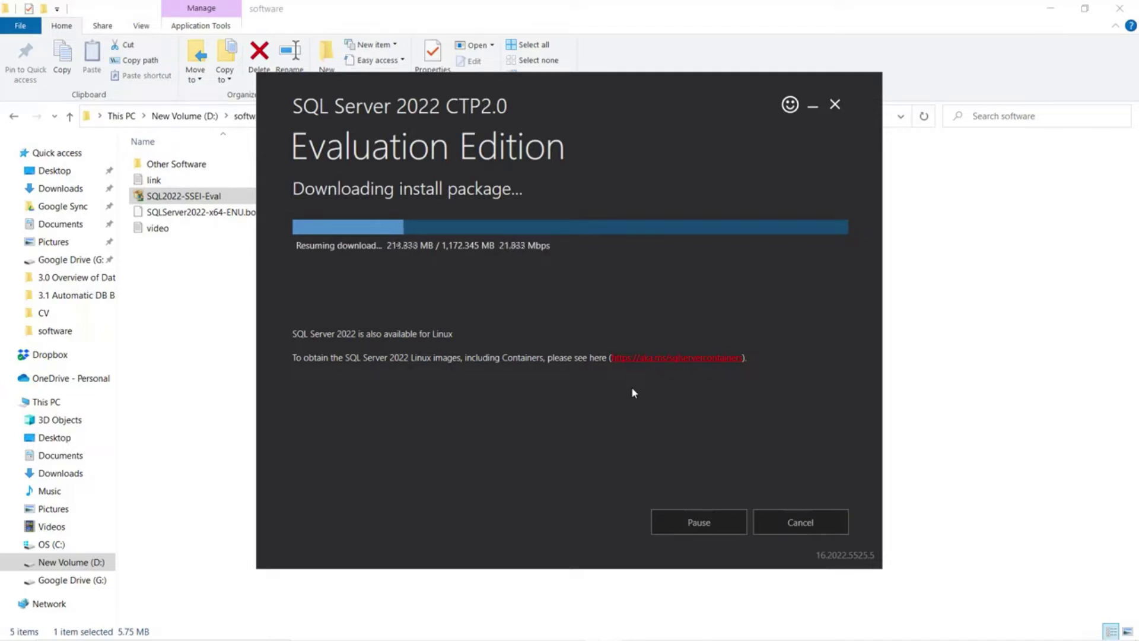
{"action": "mouse_move", "coordinate": [606, 634]}
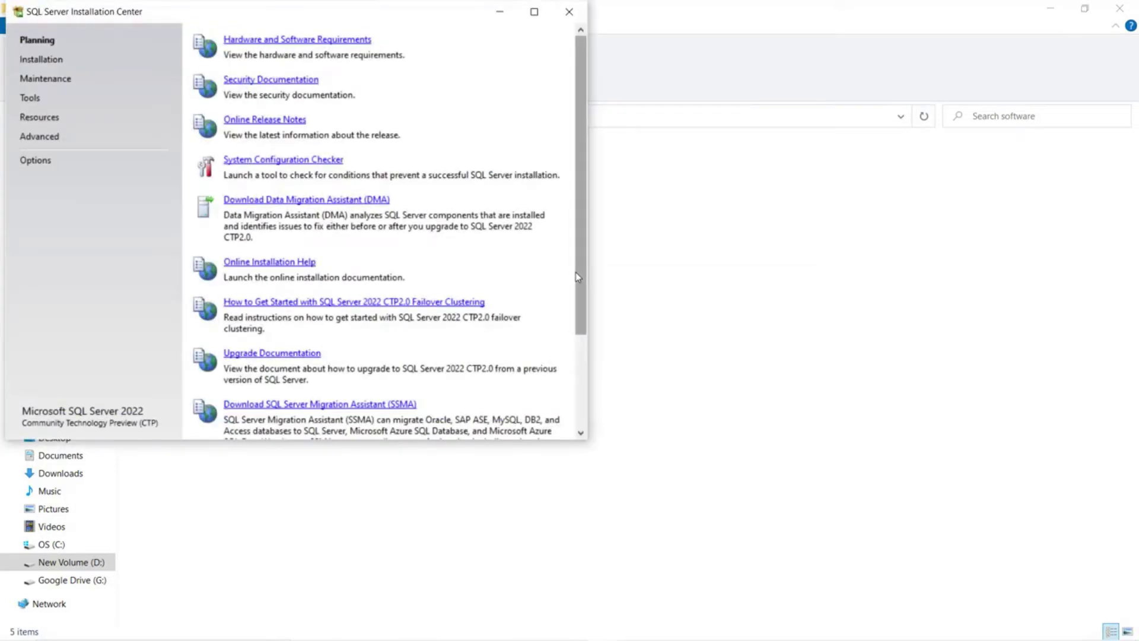
- Start a new stand-alone SQL Server installation from the Installation Center
{"action": "left_click_drag", "start_coordinate": [249, 12], "coordinate": [460, 38]}
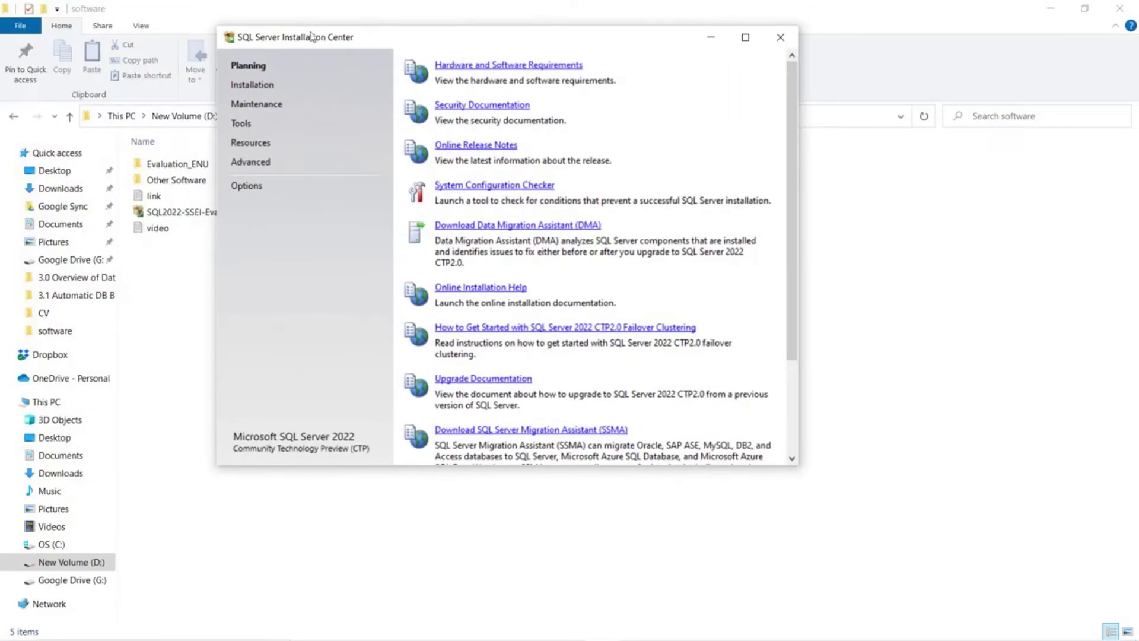
{"action": "left_click", "coordinate": [252, 85]}
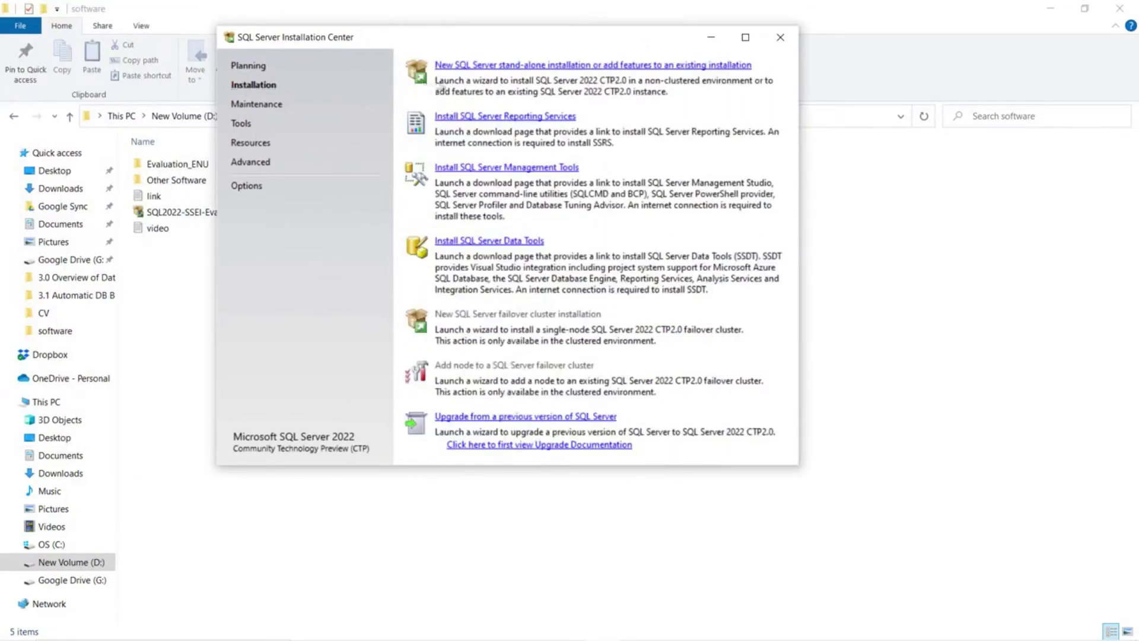
{"action": "left_click", "coordinate": [477, 70]}
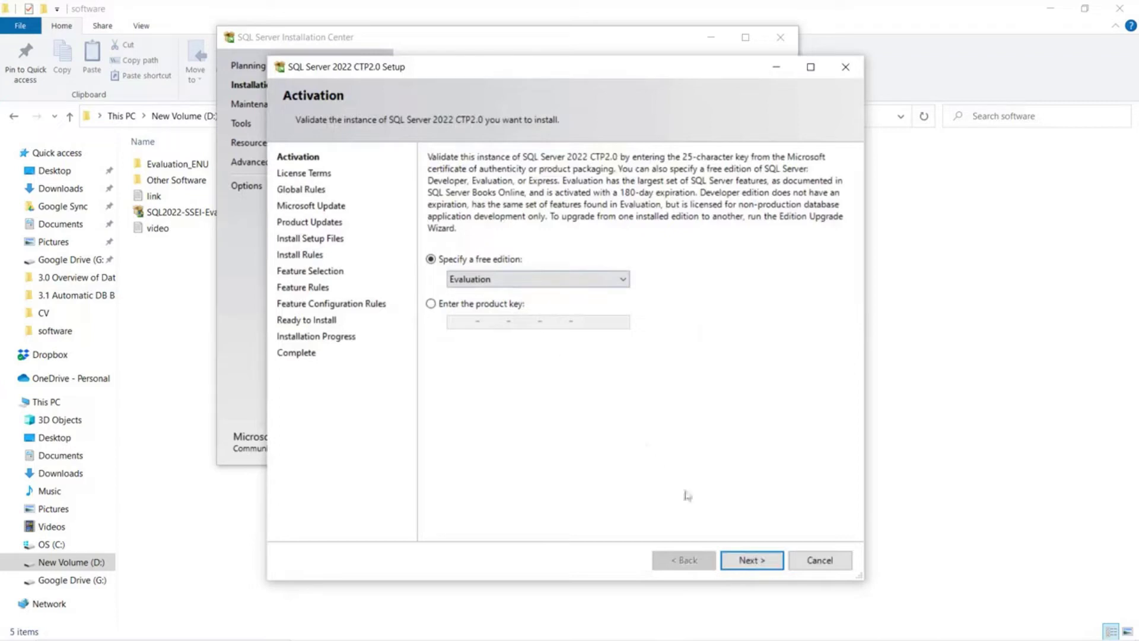
- Keep the Evaluation edition, accept the license terms, skip the product-update scan, and continue
{"action": "left_click", "coordinate": [751, 564]}
{"action": "left_click", "coordinate": [431, 450]}
{"action": "left_click", "coordinate": [753, 567]}
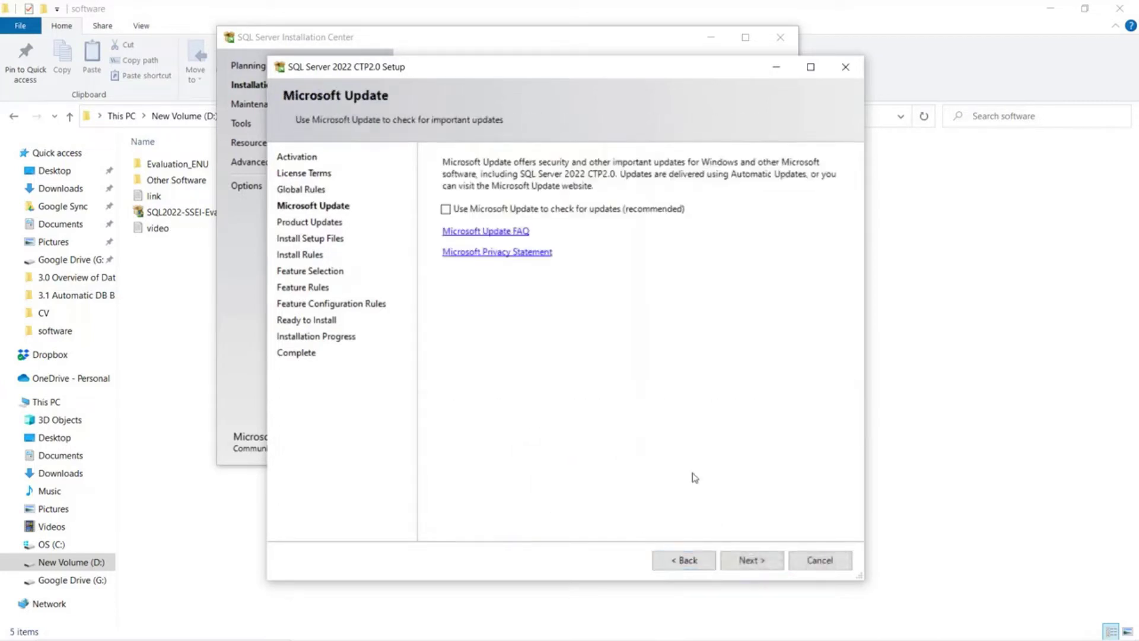
{"action": "left_click", "coordinate": [758, 563]}
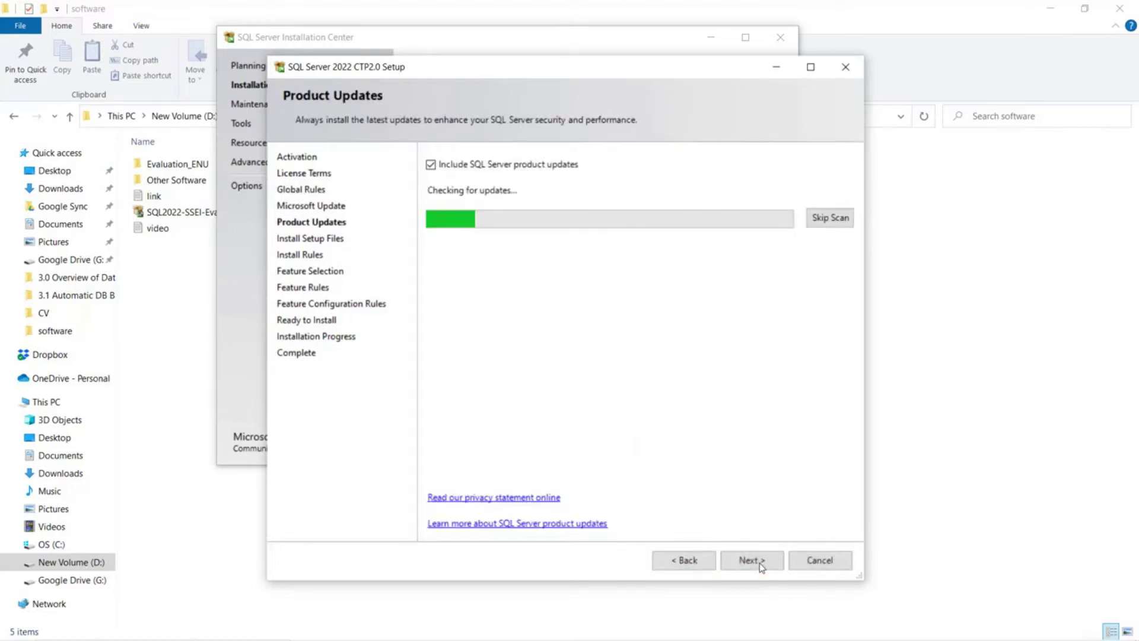
{"action": "left_click", "coordinate": [833, 223]}
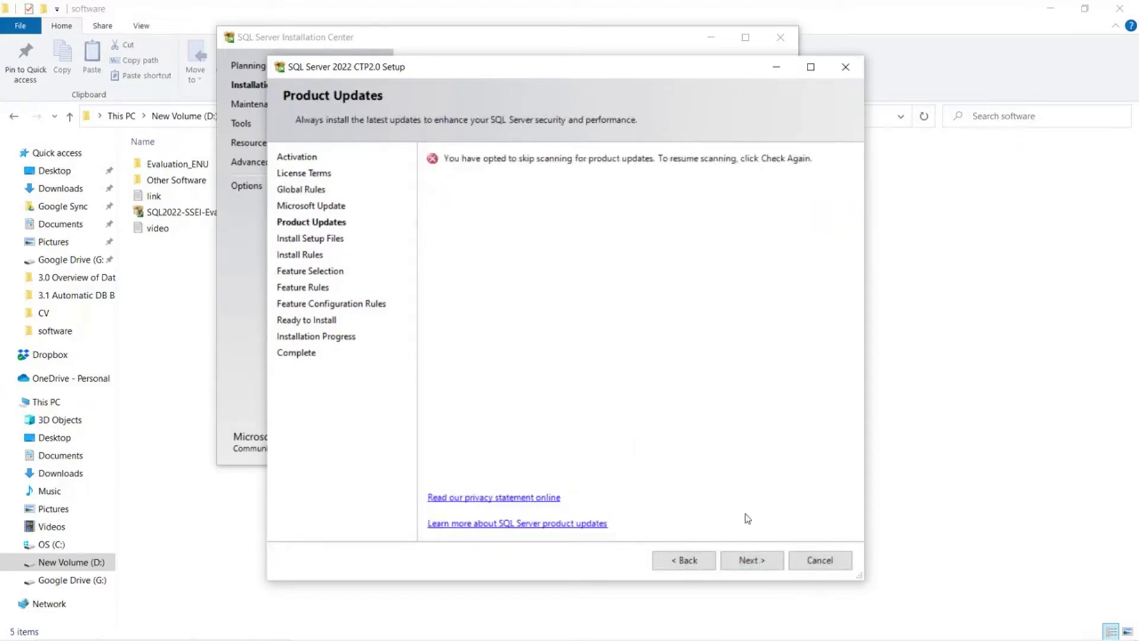
{"action": "left_click", "coordinate": [750, 560]}
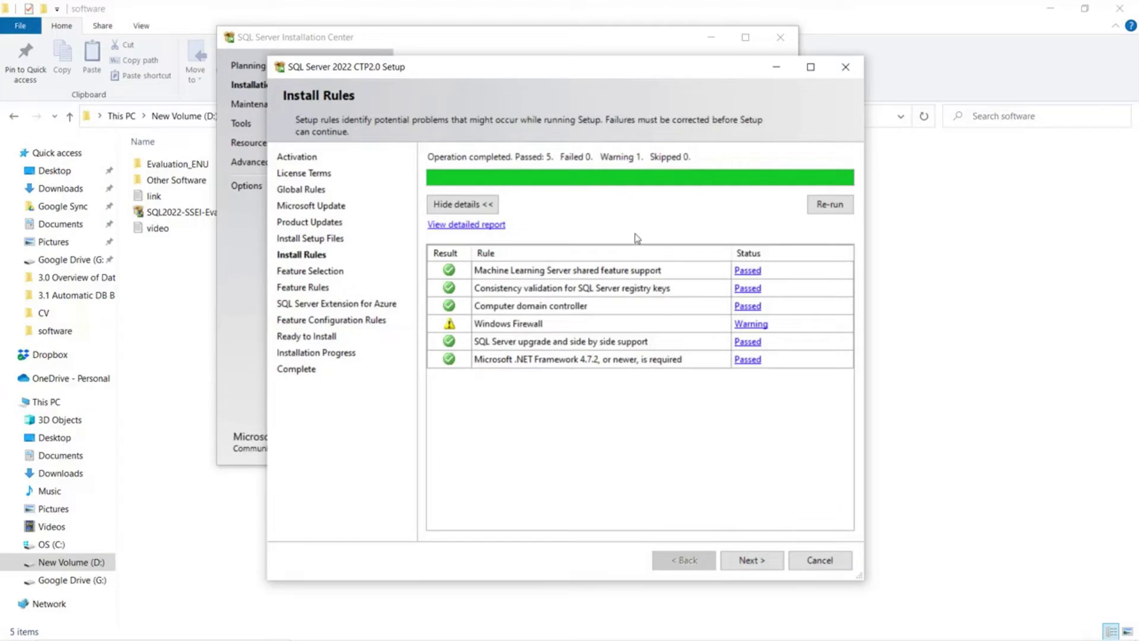
- On Feature Selection, check Database Engine Services along with several optional features
{"action": "left_click", "coordinate": [751, 560]}
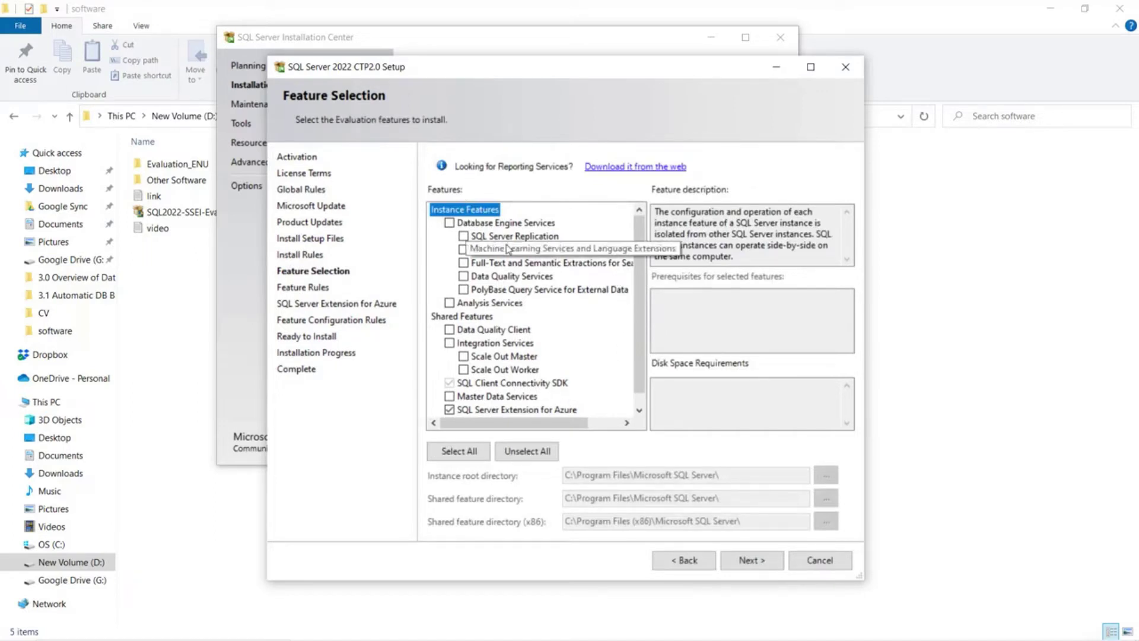
{"action": "left_click", "coordinate": [449, 223]}
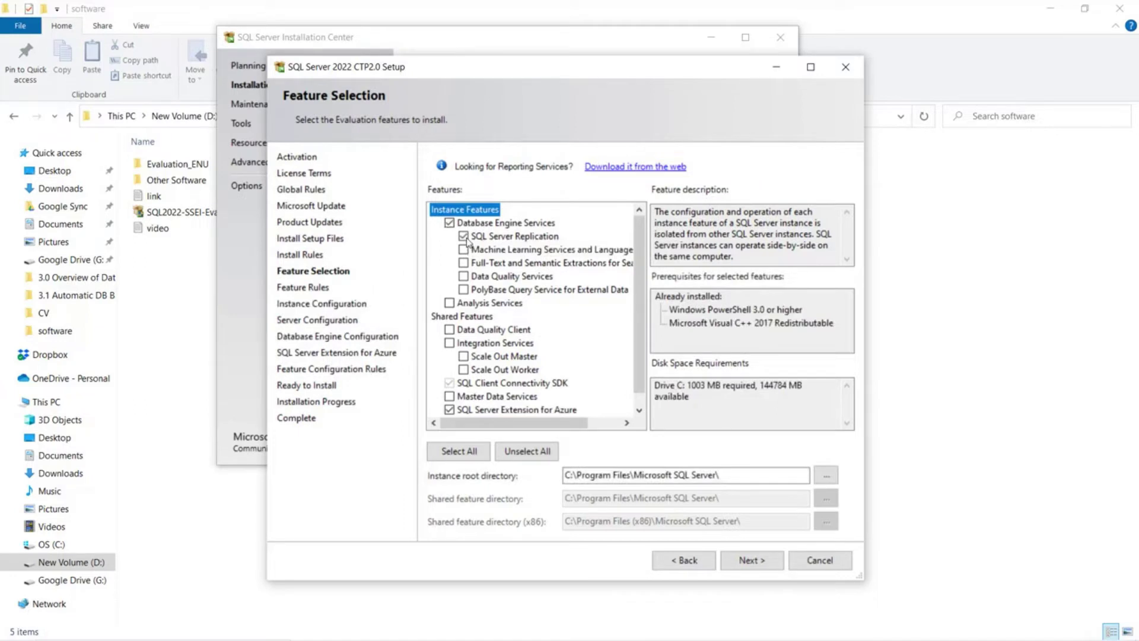
{"action": "left_click", "coordinate": [463, 262]}
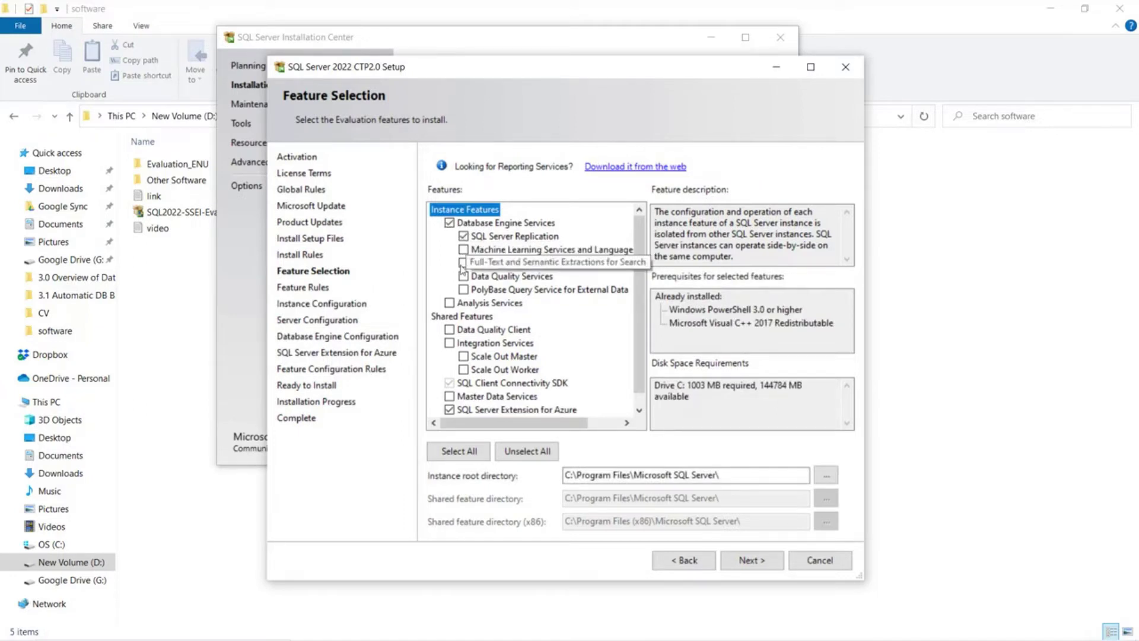
{"action": "left_click", "coordinate": [463, 250]}
{"action": "left_click", "coordinate": [463, 289]}
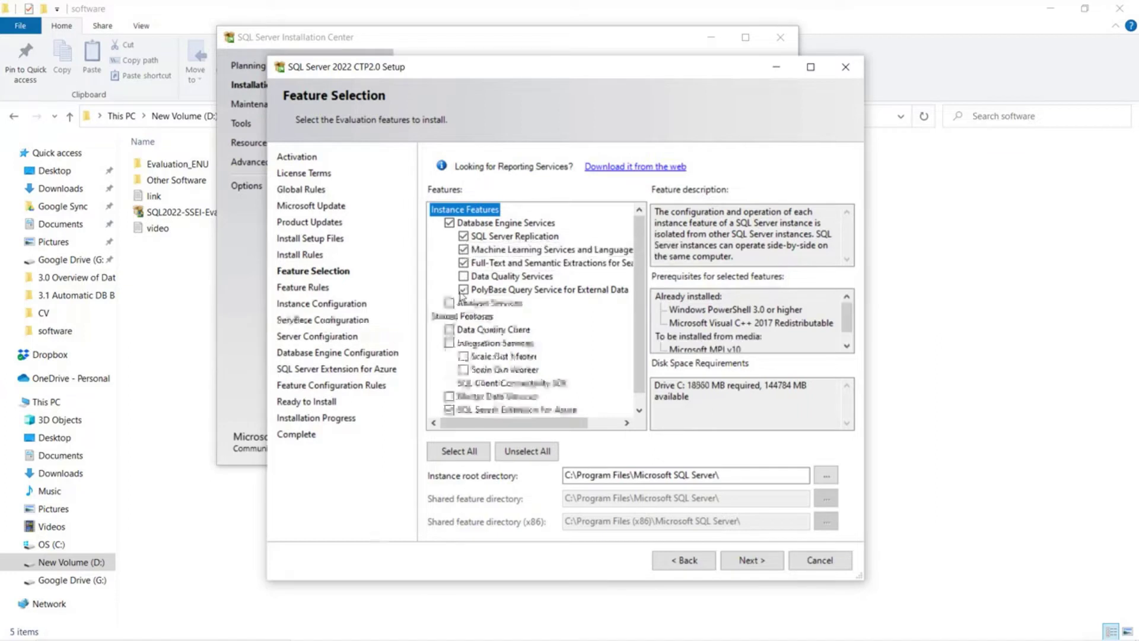
{"action": "left_click", "coordinate": [449, 304]}
{"action": "scroll", "coordinate": [468, 356], "scroll_direction": "down", "scroll_amount": 1}
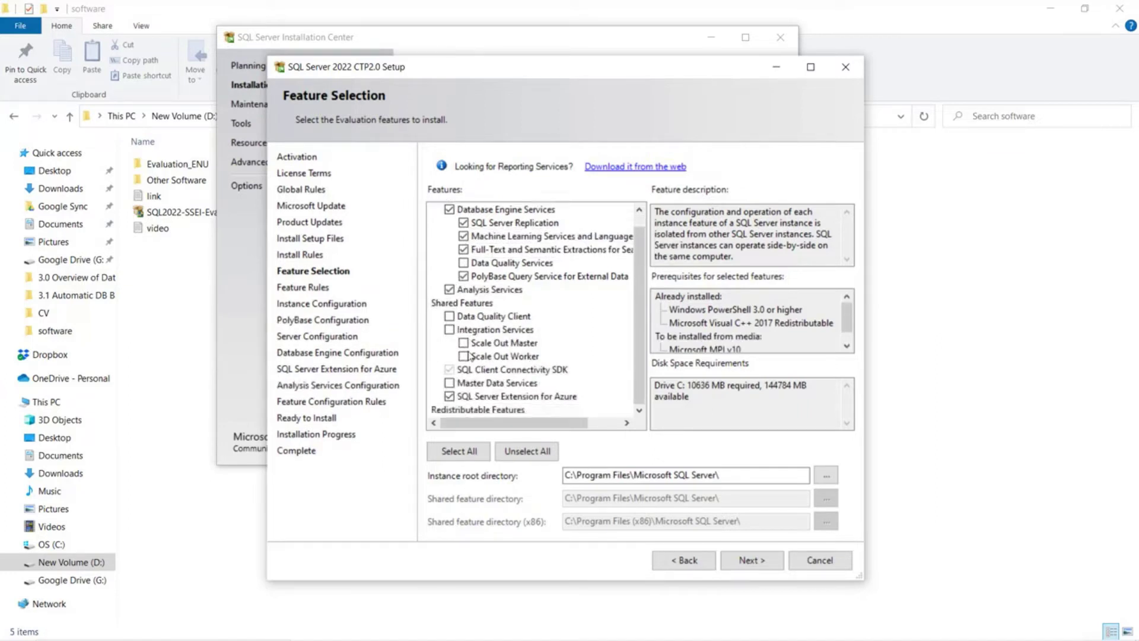
{"action": "left_click", "coordinate": [449, 317]}
{"action": "left_click", "coordinate": [449, 329]}
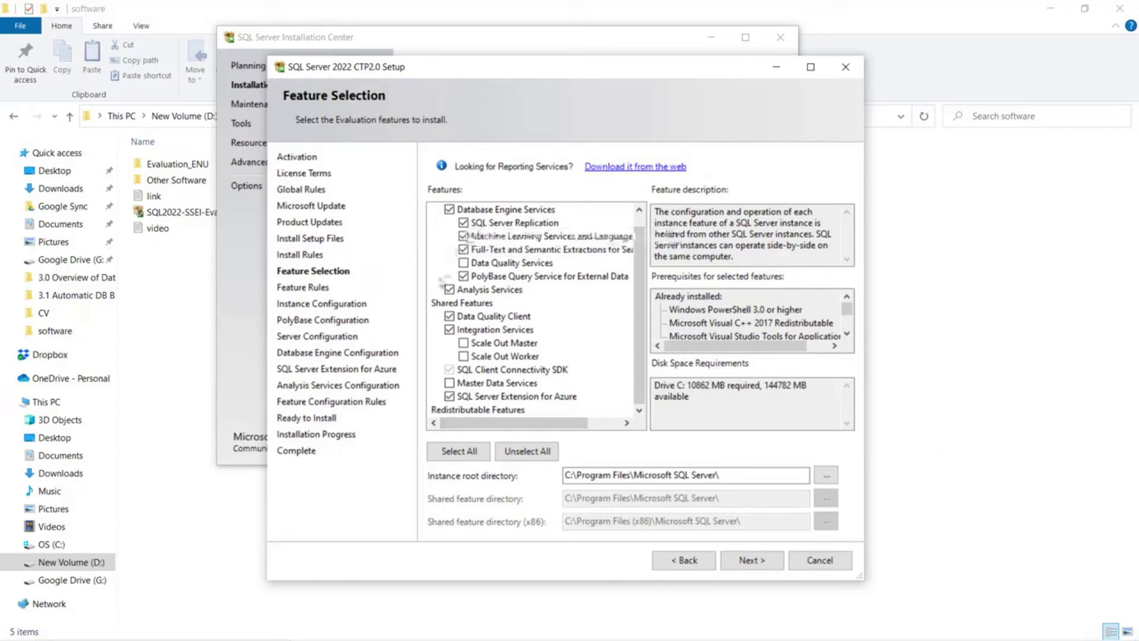
- Clear all optional features except Database Engine Services and the Azure extension, then continue
{"action": "left_click", "coordinate": [464, 223]}
{"action": "left_click", "coordinate": [463, 236]}
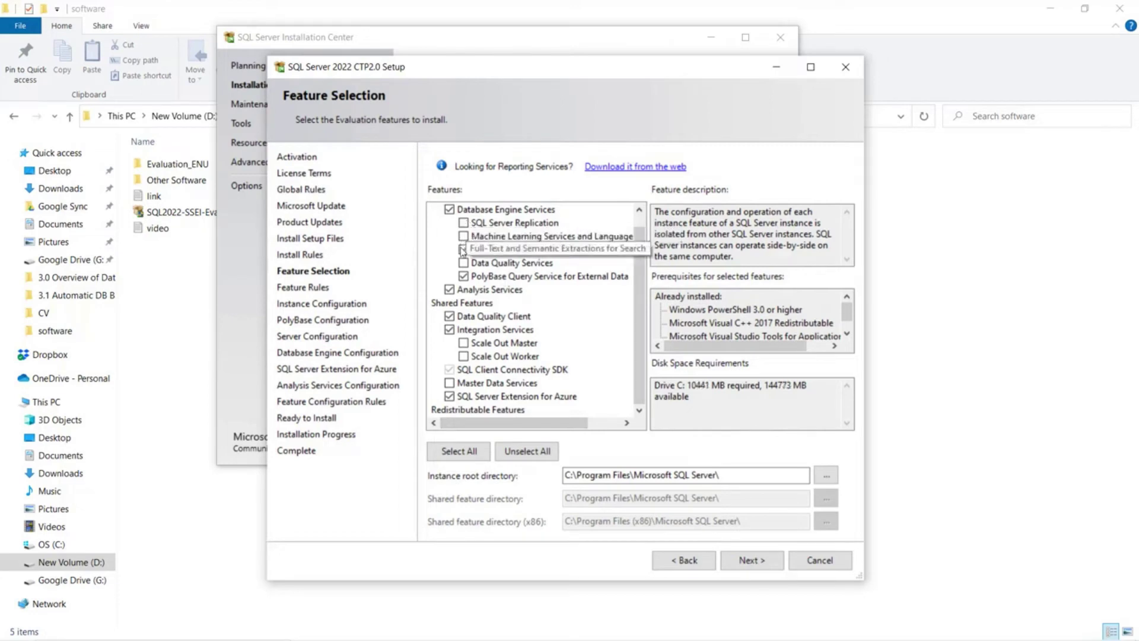
{"action": "left_click", "coordinate": [463, 249]}
{"action": "left_click", "coordinate": [464, 276]}
{"action": "left_click", "coordinate": [450, 289]}
{"action": "left_click", "coordinate": [449, 315]}
{"action": "left_click", "coordinate": [450, 330]}
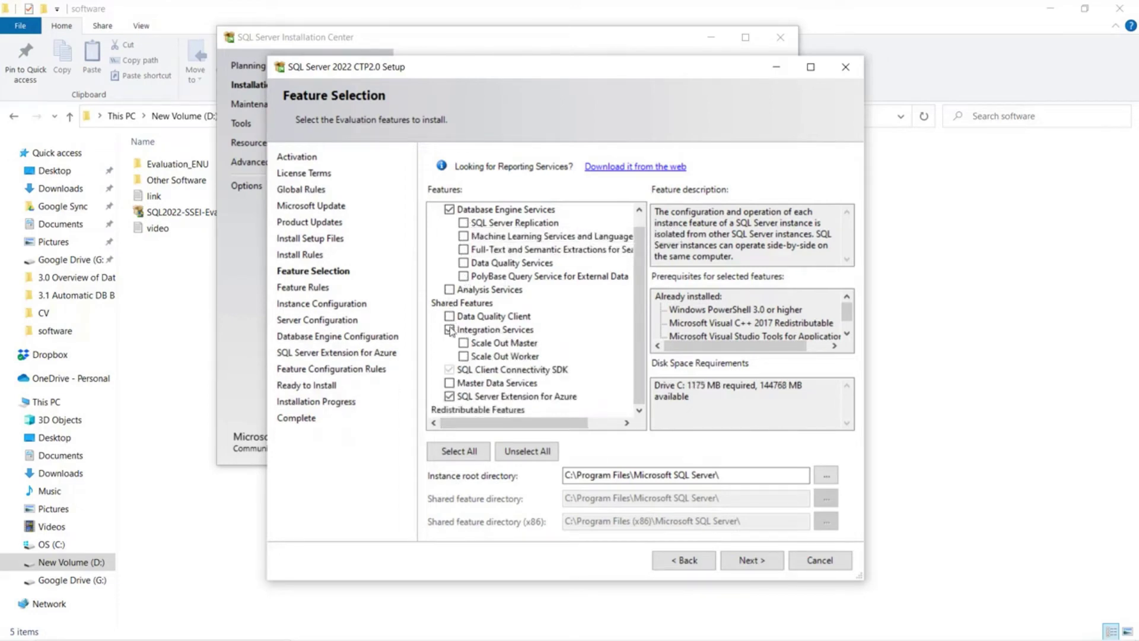
{"action": "left_click", "coordinate": [746, 564]}
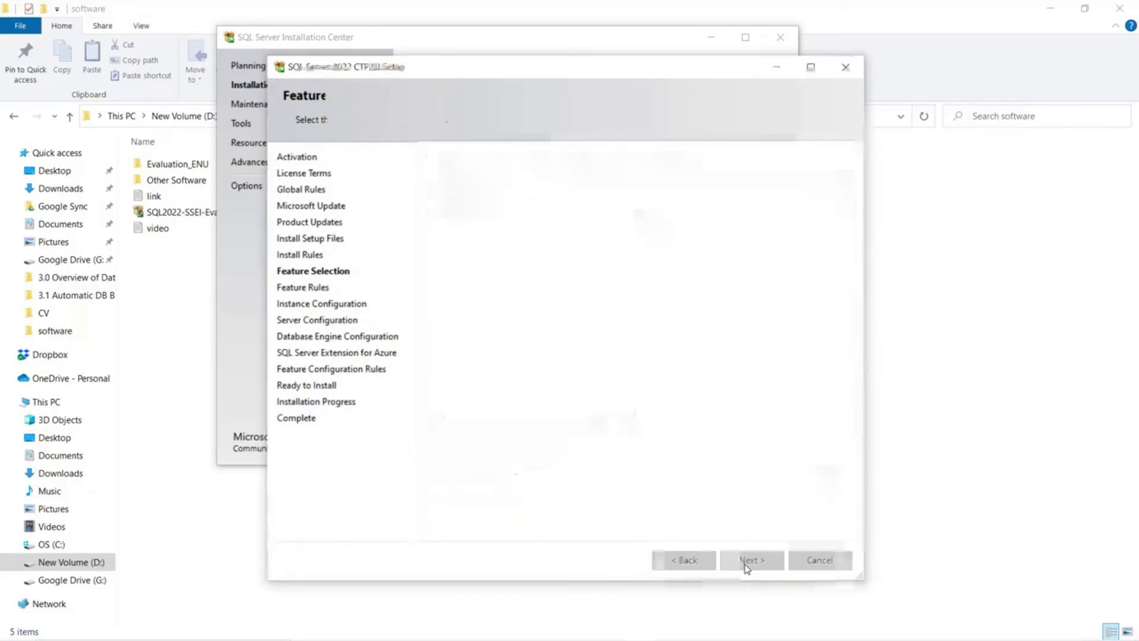
- Configure a named instance called SQL2022
{"action": "left_click", "coordinate": [473, 180]}
{"action": "left_click", "coordinate": [589, 184]}
{"action": "type", "text": "SQL2022"}
{"action": "left_click", "coordinate": [651, 226]}
{"action": "left_click", "coordinate": [750, 560]}
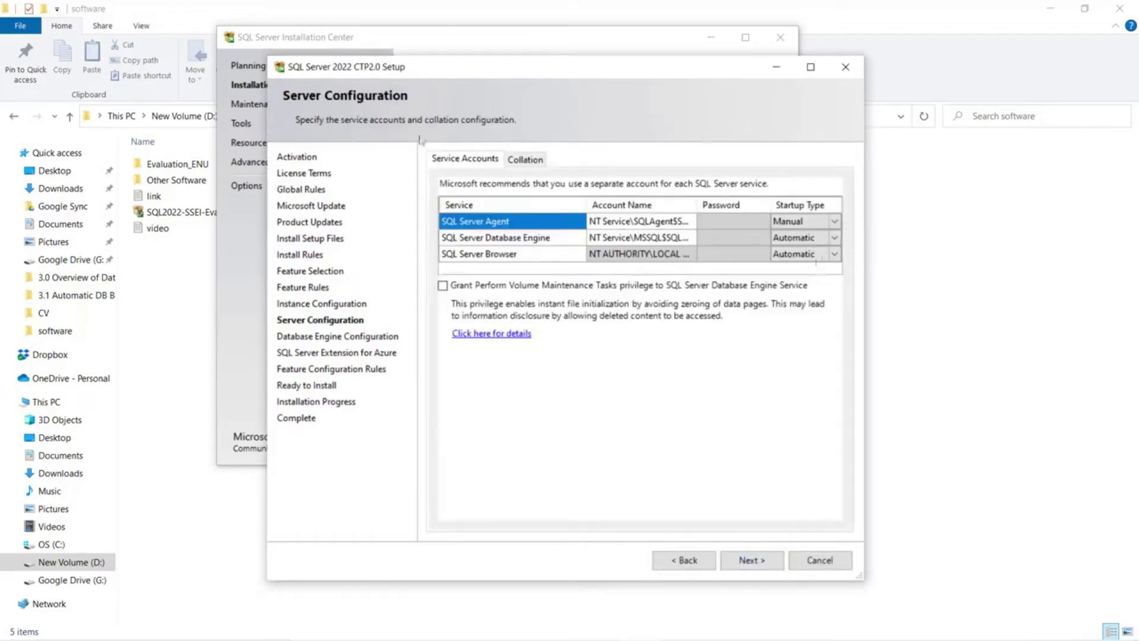
- Grant Perform Volume Maintenance Tasks and add the current user as SQL Server administrator
{"action": "left_click", "coordinate": [443, 285]}
{"action": "left_click", "coordinate": [752, 560]}
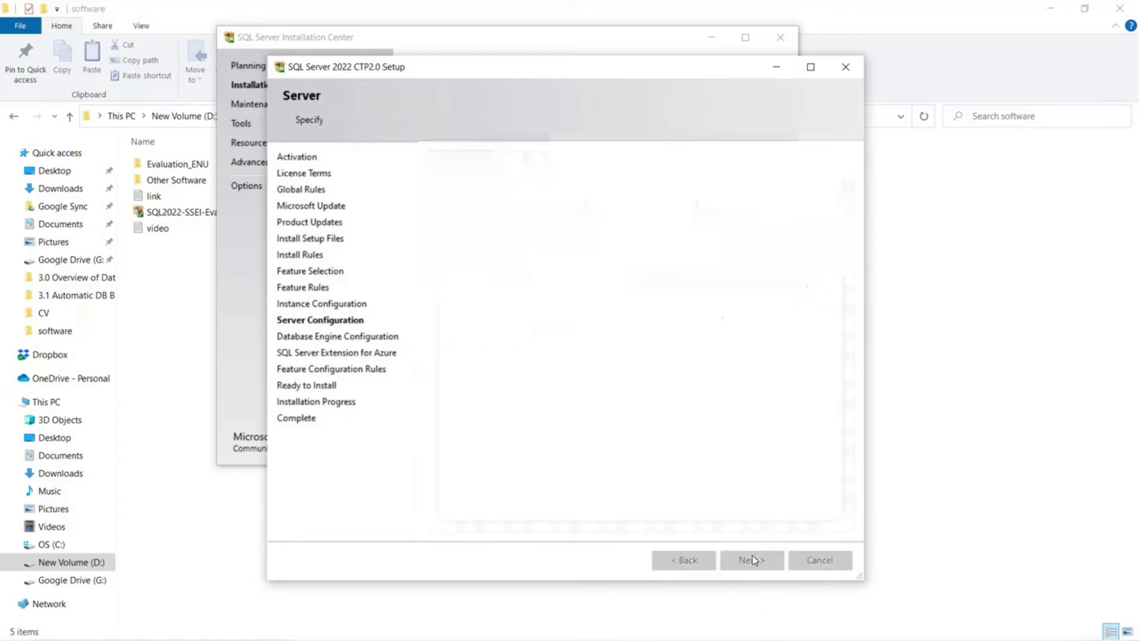
{"action": "left_click", "coordinate": [477, 510]}
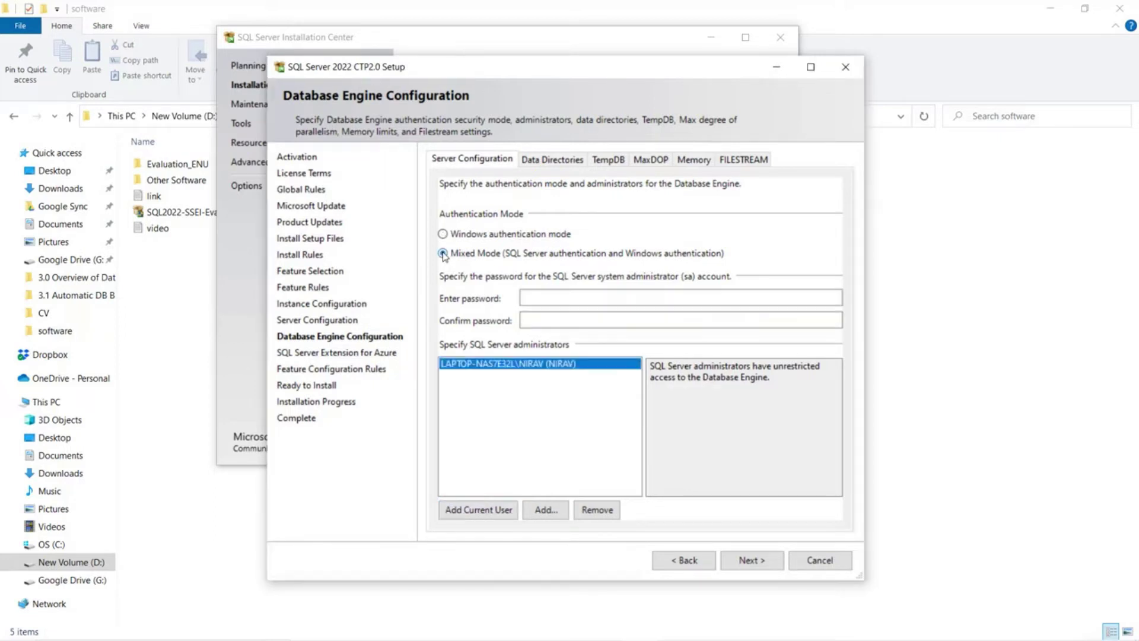
- Enter and confirm the sa password for Mixed Mode authentication
{"action": "left_click", "coordinate": [577, 296]}
{"action": "type", "text": "******"}
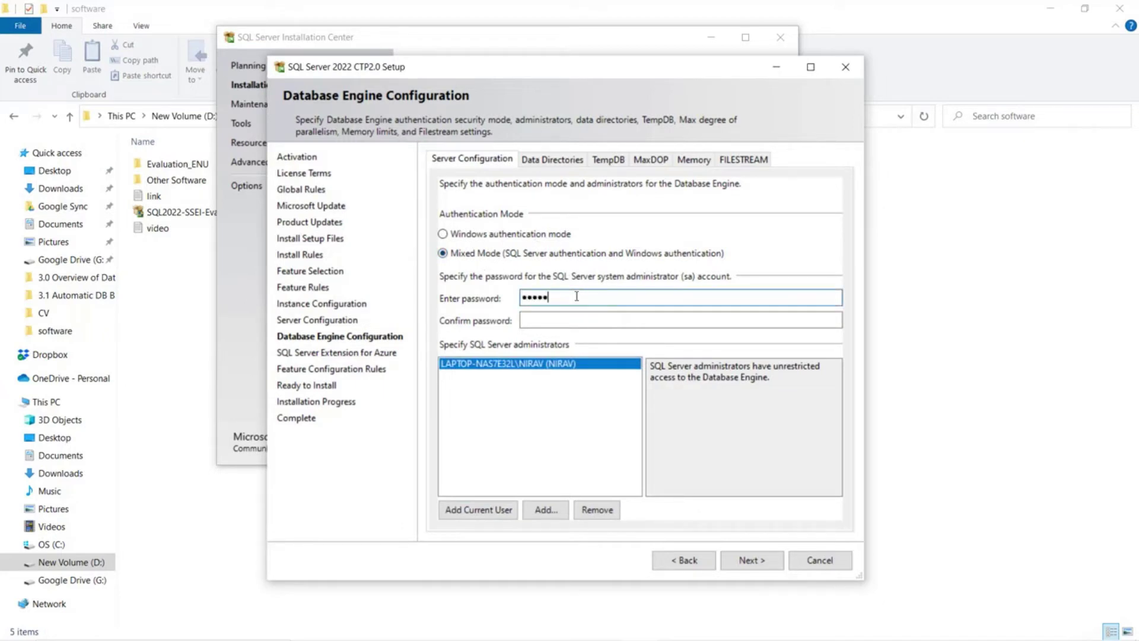
{"action": "type", "text": "***"}
{"action": "key", "text": "Tab"}
{"action": "type", "text": "*****"}
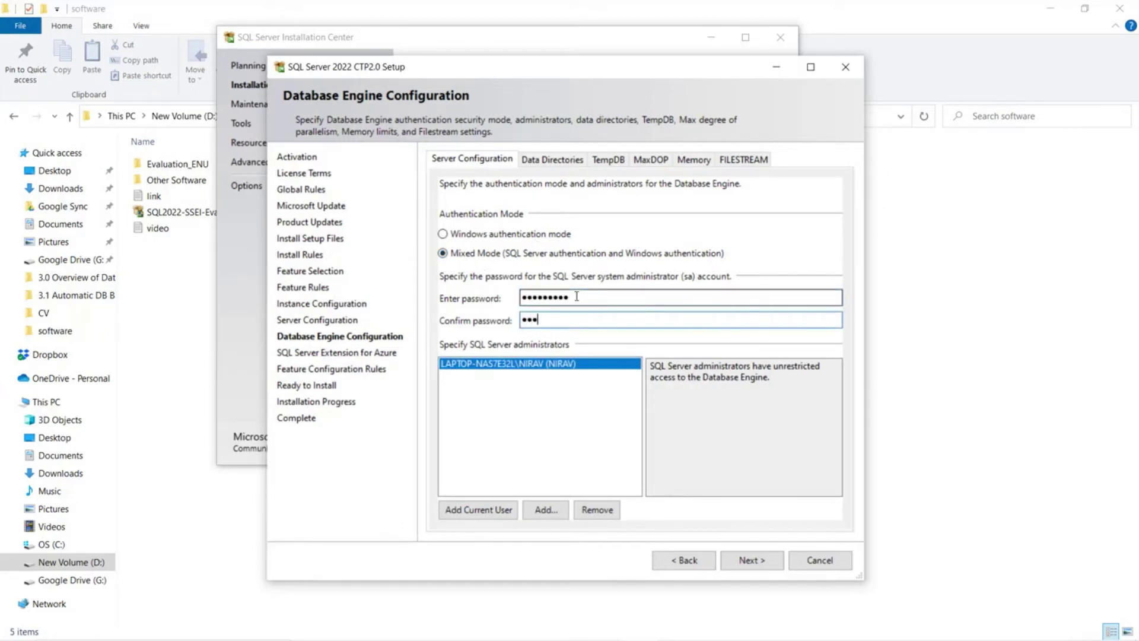
{"action": "type", "text": "****"}
- Review the Data Directories, TempDB, MaxDOP, Memory and FILESTREAM settings, then proceed
{"action": "left_click", "coordinate": [558, 159]}
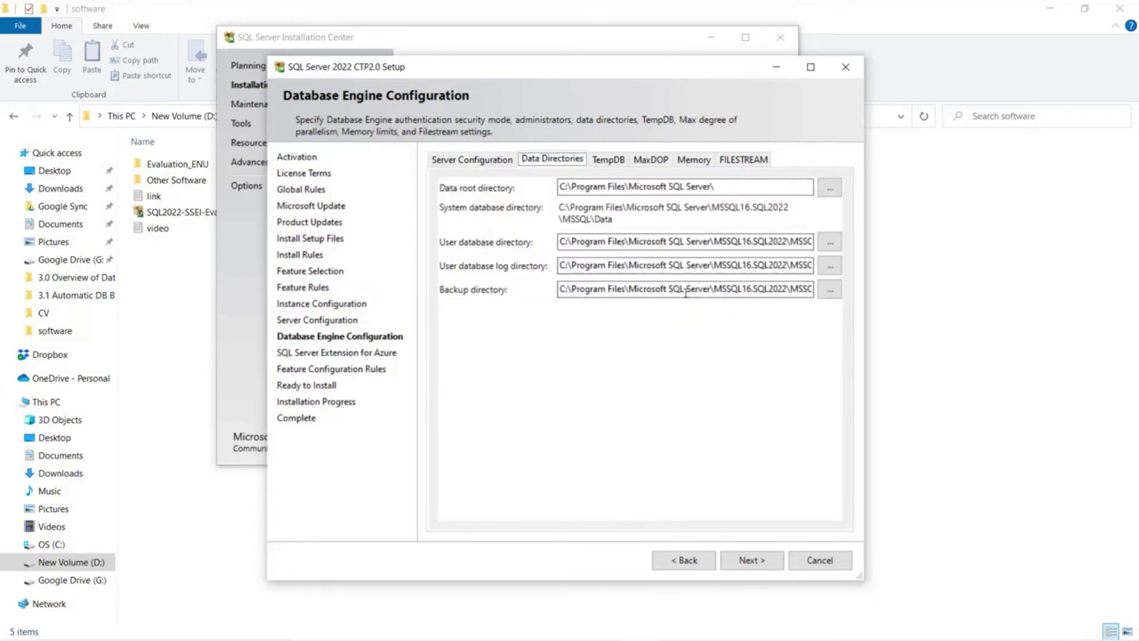
{"action": "left_click", "coordinate": [612, 162]}
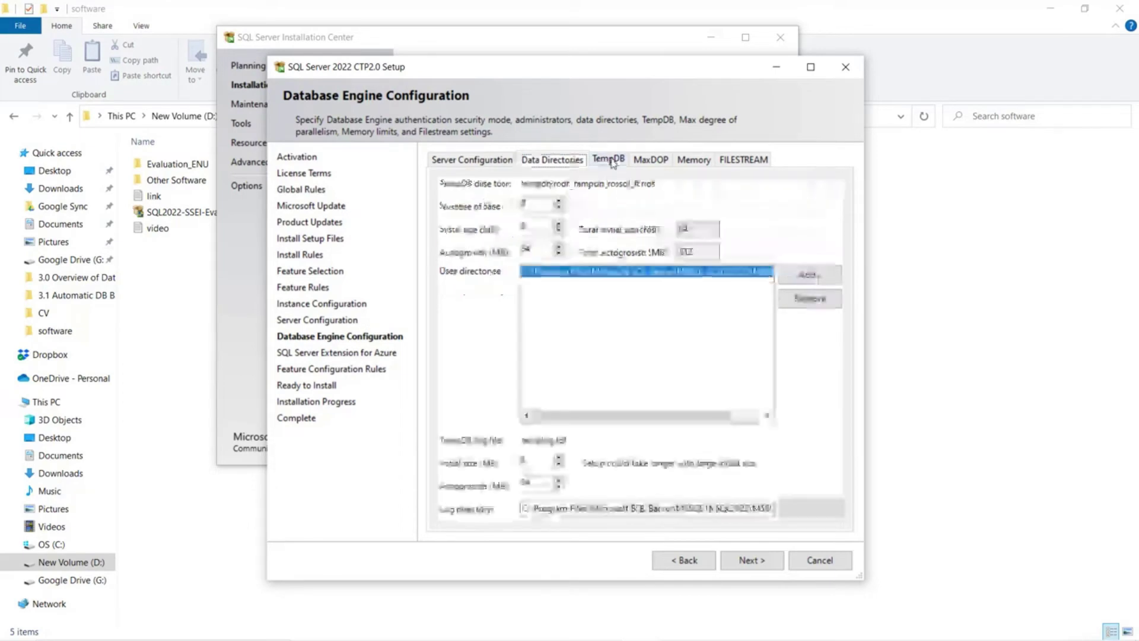
{"action": "left_click", "coordinate": [655, 161]}
{"action": "left_click", "coordinate": [694, 163]}
{"action": "left_click", "coordinate": [753, 163]}
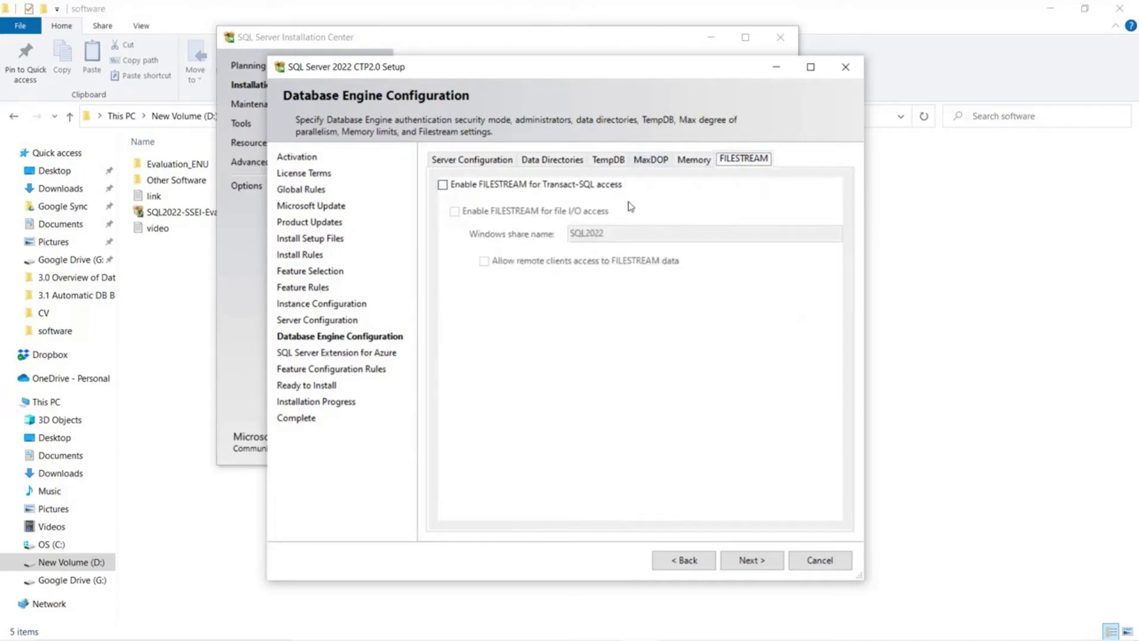
{"action": "left_click", "coordinate": [488, 161]}
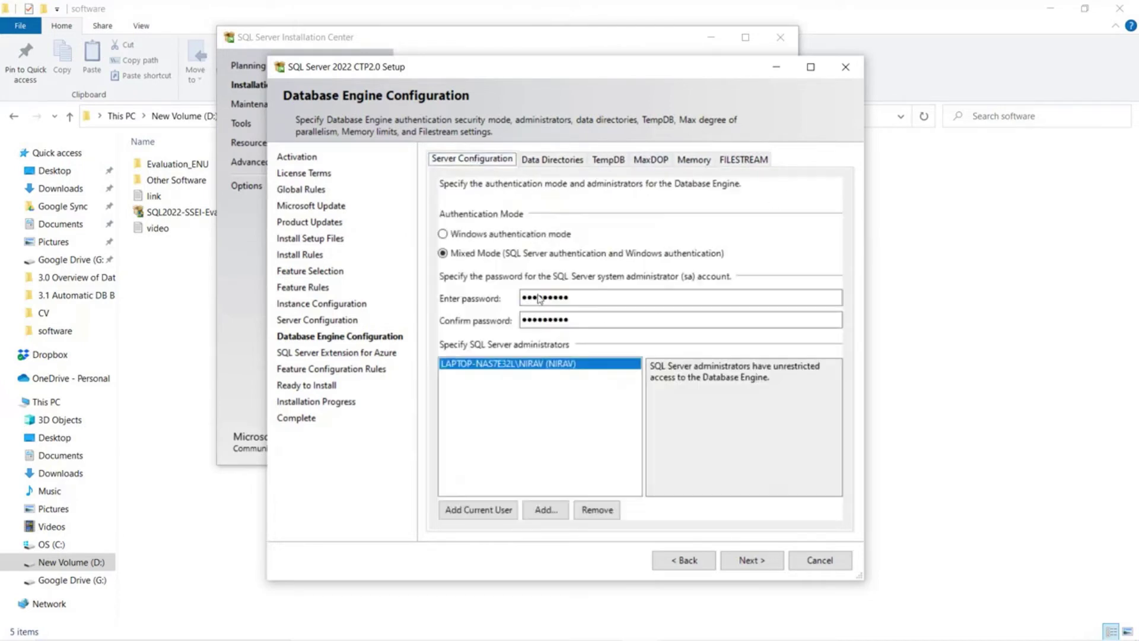
{"action": "left_click", "coordinate": [761, 565]}
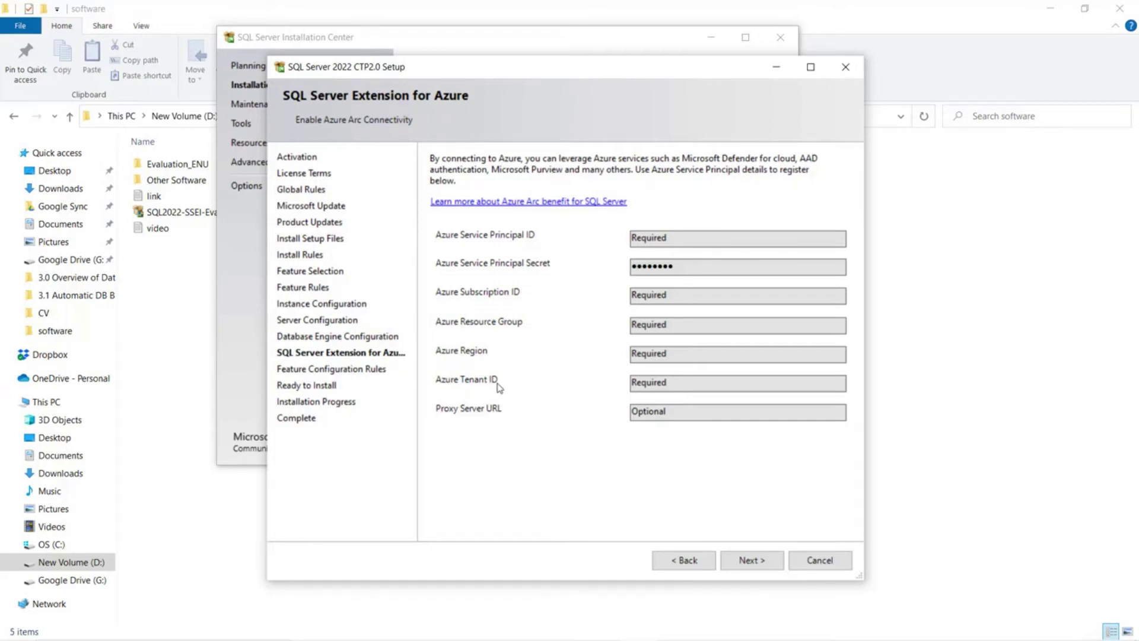
- Step back five pages to Feature Selection, uncheck SQL Server Extension for Azure, and continue
{"action": "left_click", "coordinate": [674, 567]}
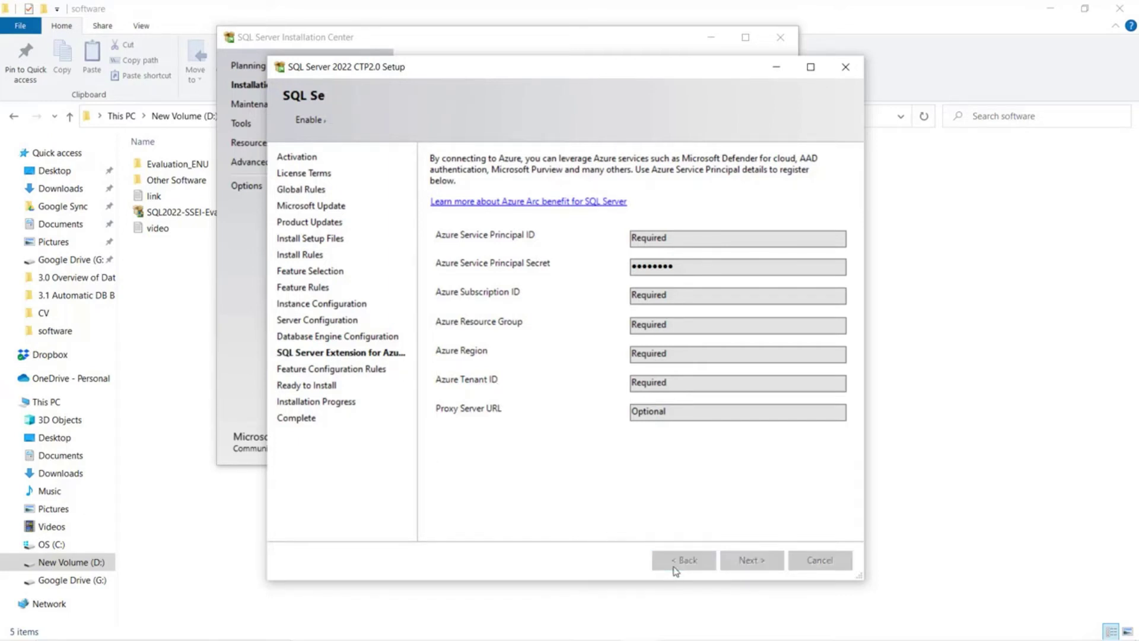
{"action": "left_click", "coordinate": [674, 567]}
{"action": "left_click", "coordinate": [675, 567]}
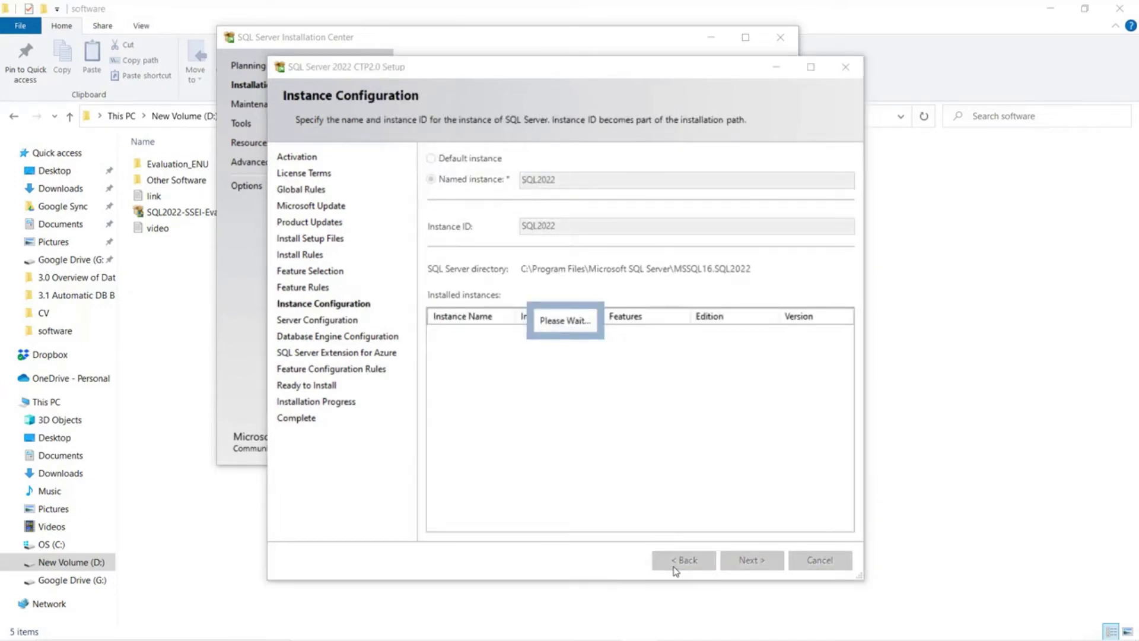
{"action": "left_click", "coordinate": [674, 567]}
{"action": "left_click", "coordinate": [675, 567]}
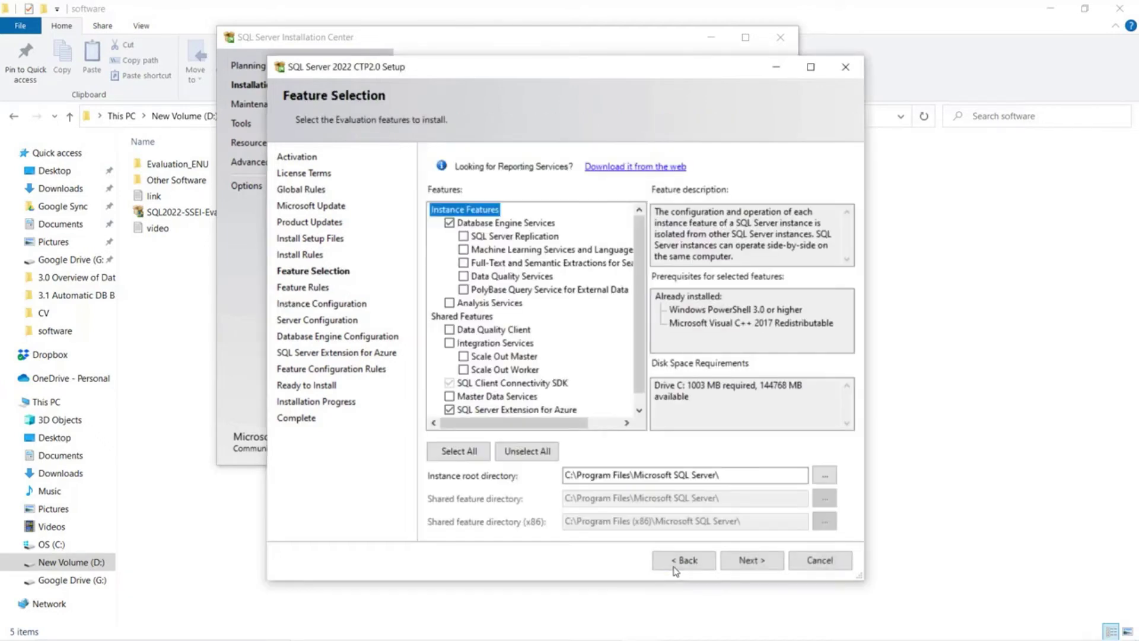
{"action": "left_click", "coordinate": [449, 410]}
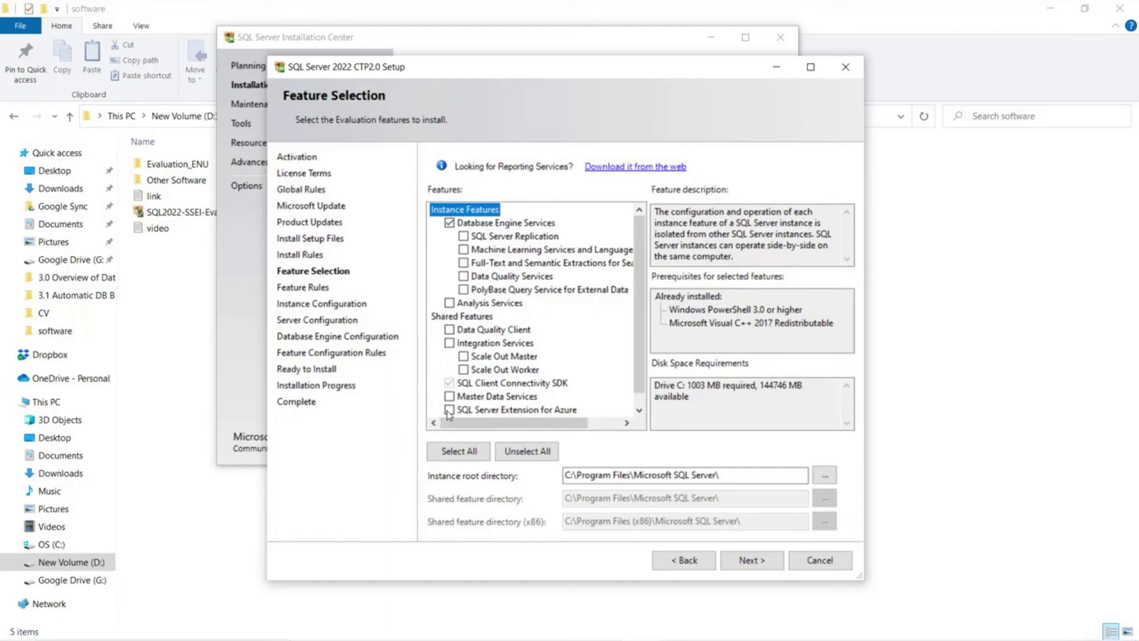
{"action": "left_click", "coordinate": [750, 560]}
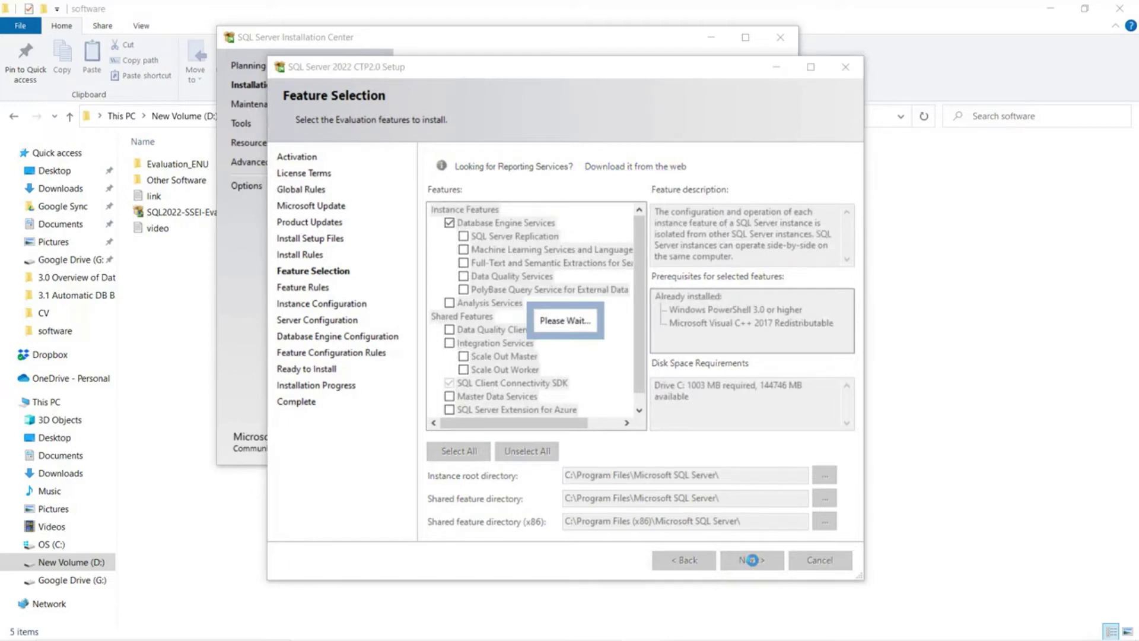
- Accept the instance, server and engine configuration pages and install Database Engine Services
{"action": "left_click", "coordinate": [754, 561]}
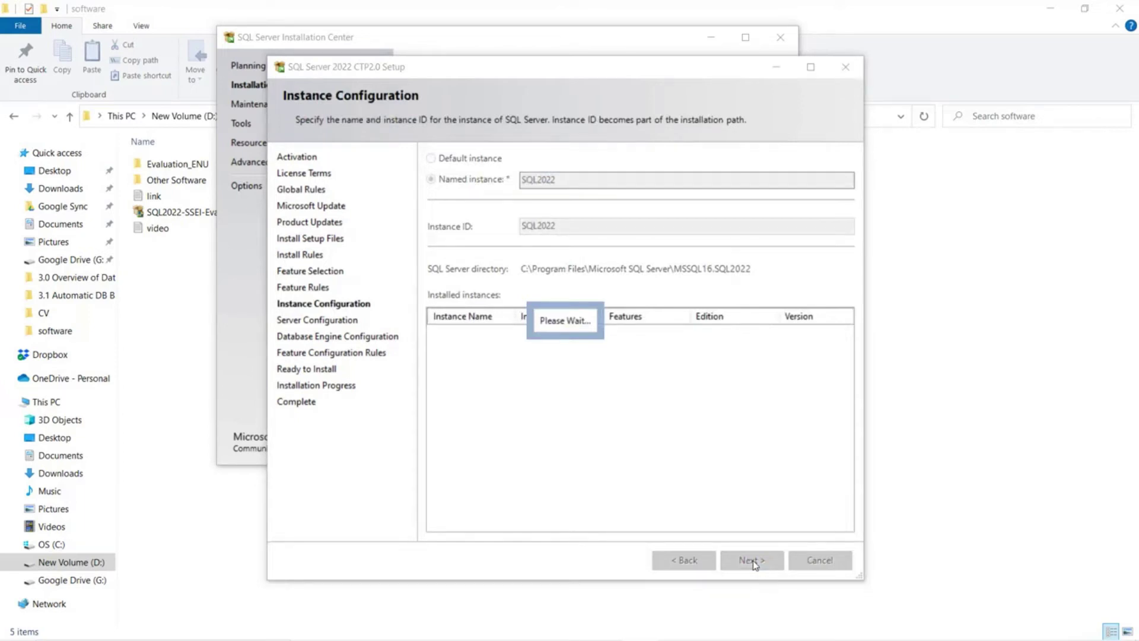
{"action": "left_click", "coordinate": [745, 569]}
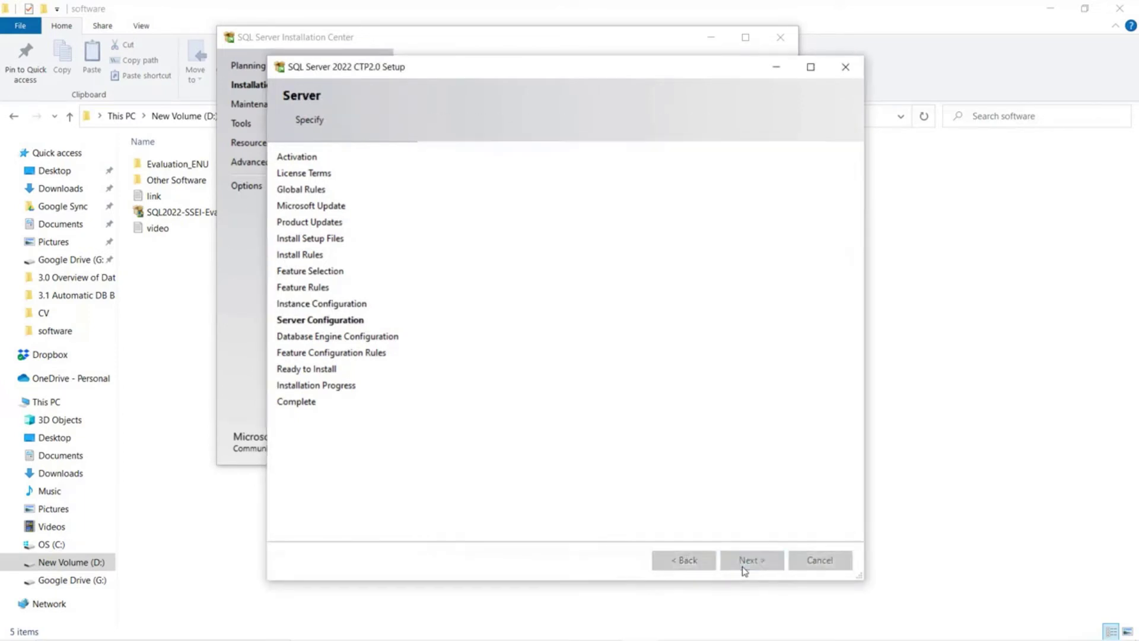
{"action": "left_click", "coordinate": [746, 562]}
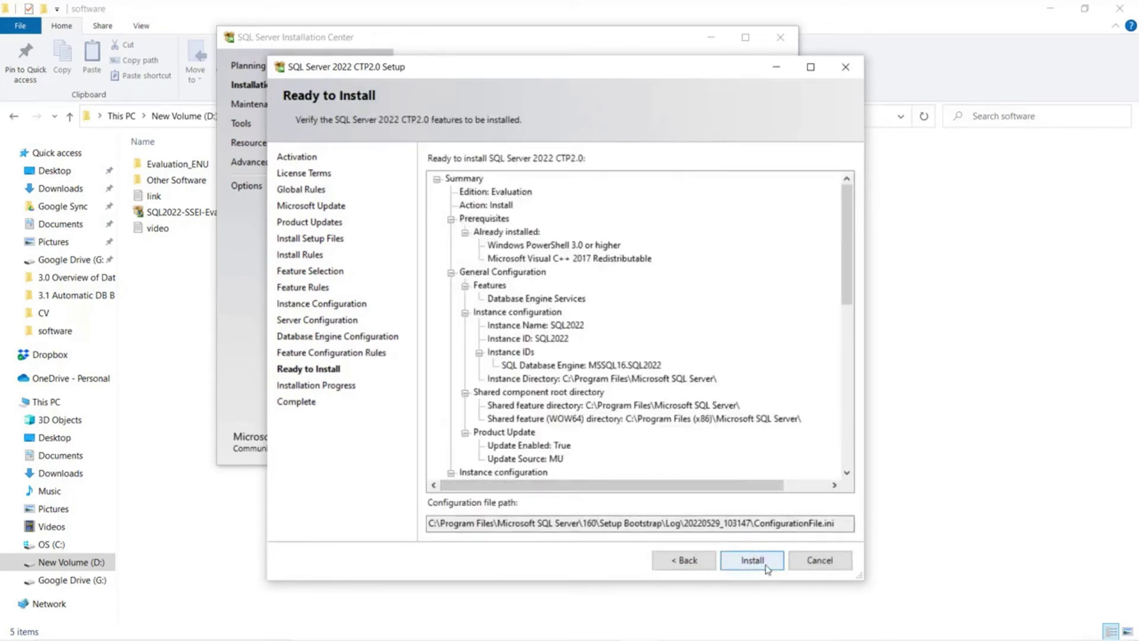
{"action": "left_click", "coordinate": [753, 561]}
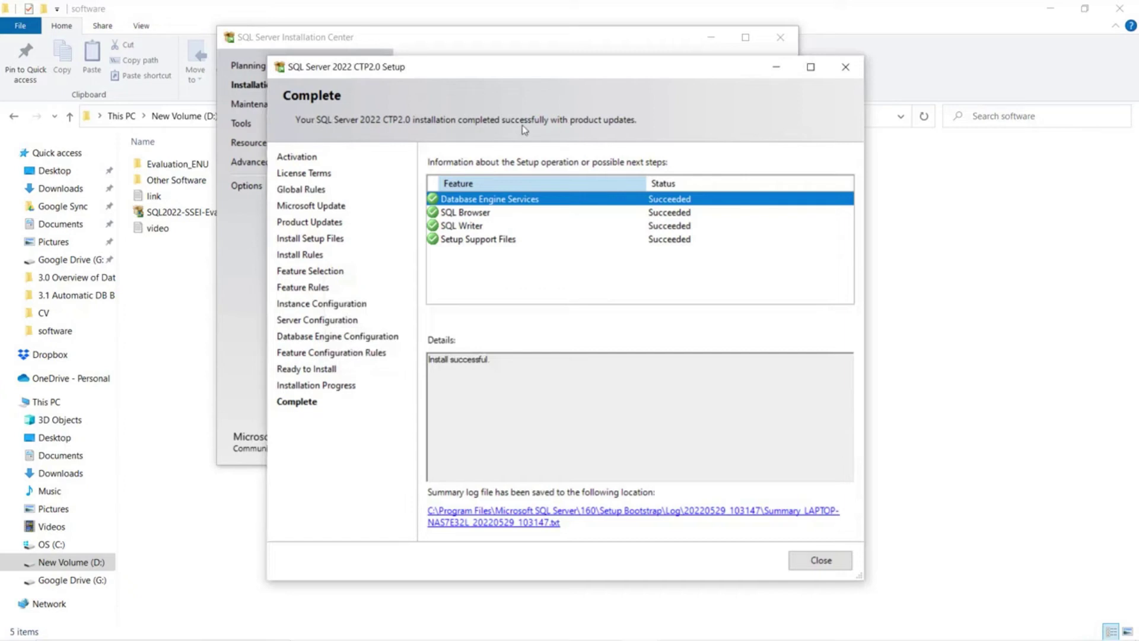
- Close the finished setup and open the SSMS download page via Install SQL Server Management Tools
{"action": "left_click", "coordinate": [808, 560]}
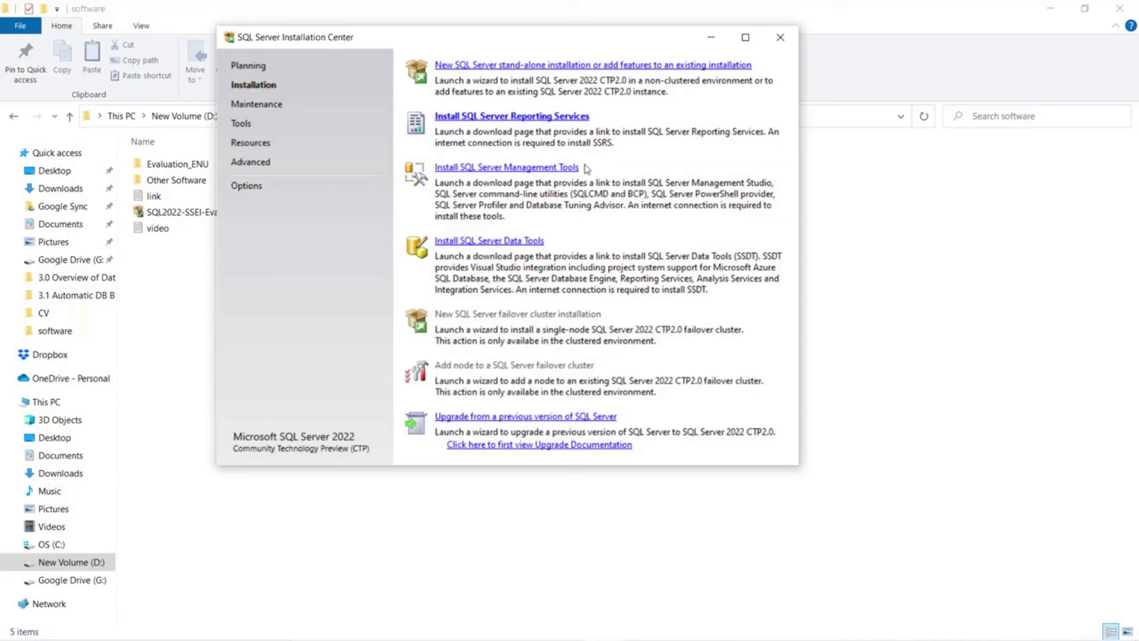
{"action": "left_click", "coordinate": [515, 168]}
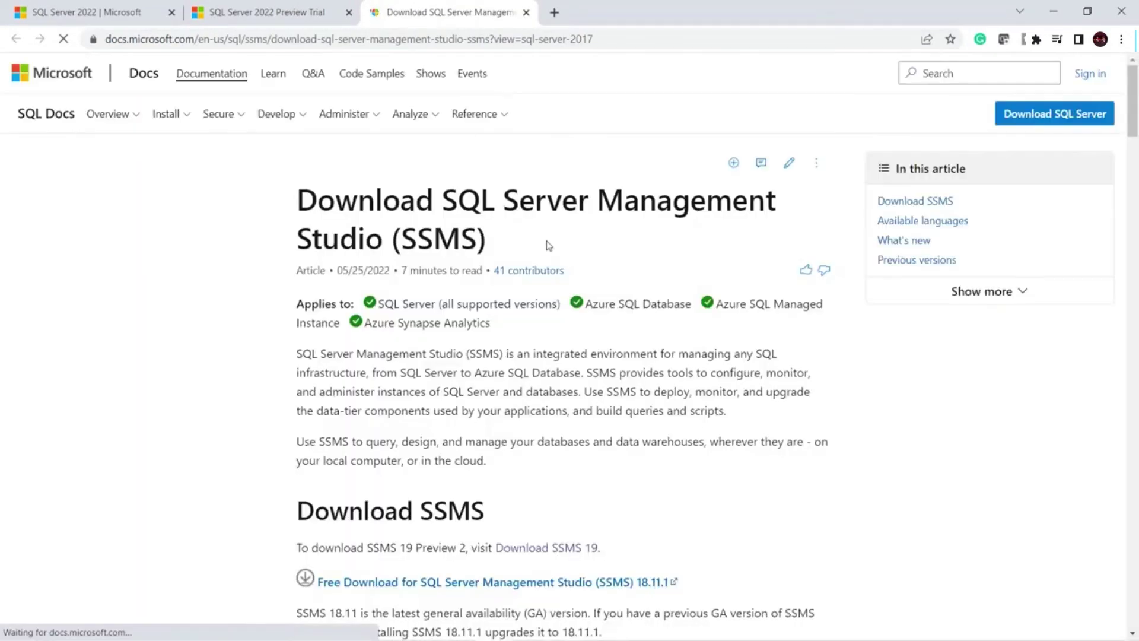
- Download the SSMS 19 Preview installer from its documentation page
{"action": "scroll", "coordinate": [518, 424], "scroll_direction": "down", "scroll_amount": 2}
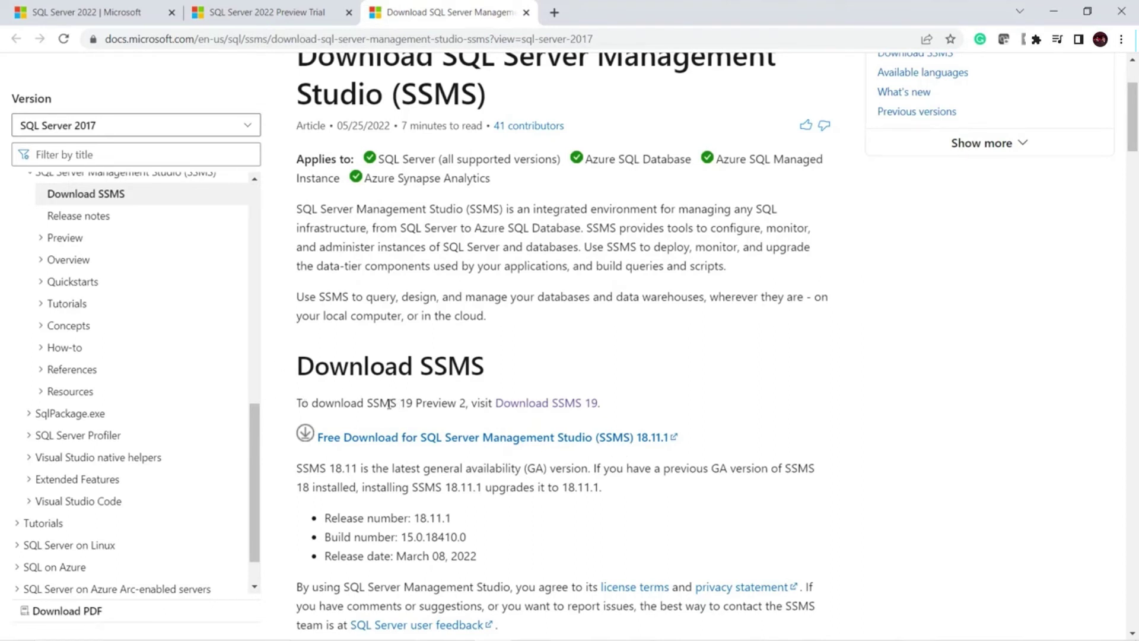
{"action": "left_click", "coordinate": [553, 404]}
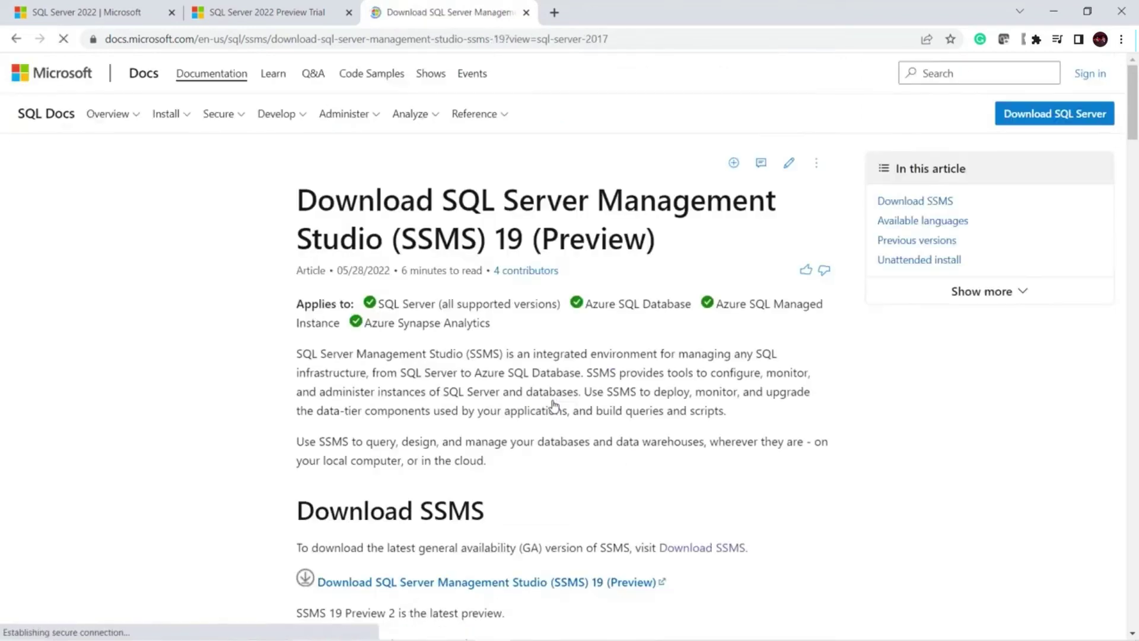
{"action": "scroll", "coordinate": [487, 339], "scroll_direction": "down", "scroll_amount": 5}
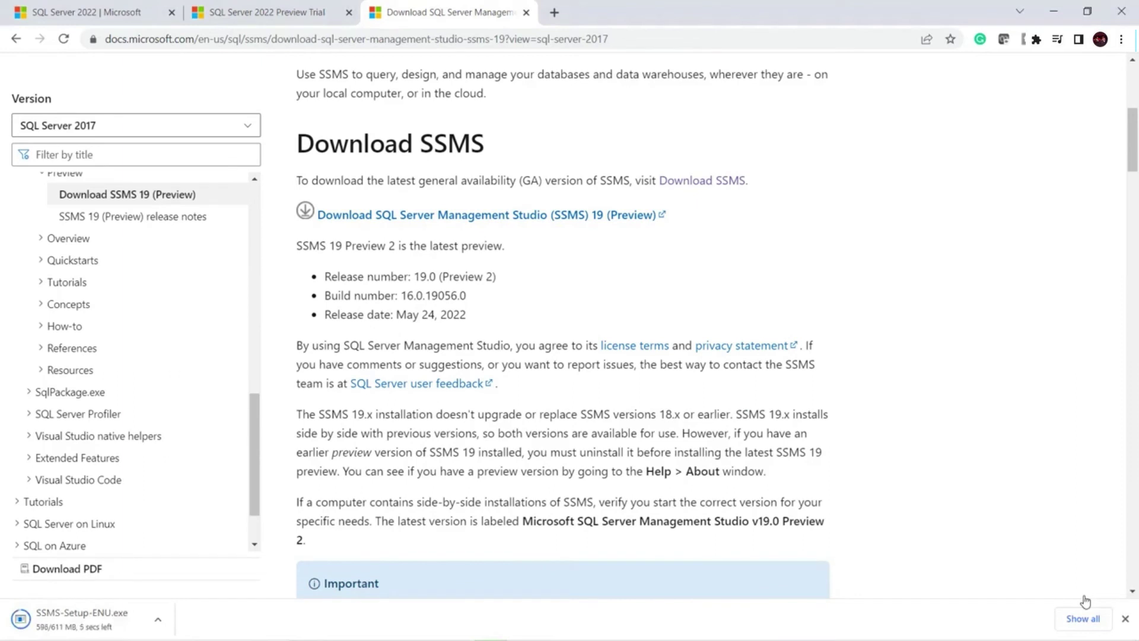
- Run the downloaded SSMS-Setup-ENU installer as administrator from its folder
{"action": "right_click", "coordinate": [95, 628]}
{"action": "left_click", "coordinate": [124, 611]}
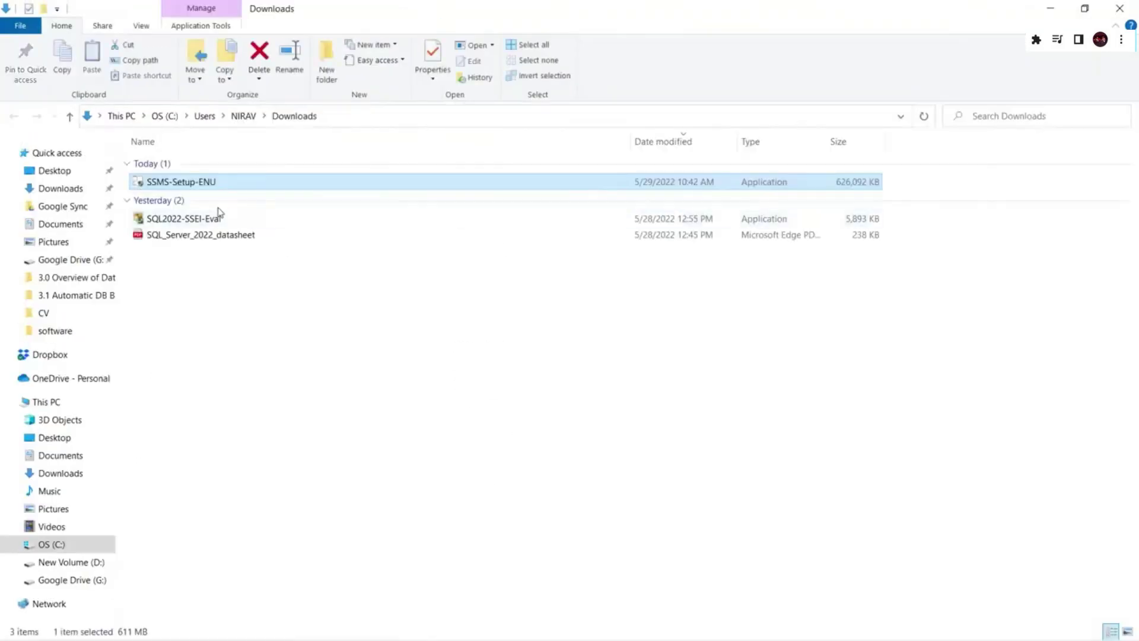
{"action": "right_click", "coordinate": [189, 187]}
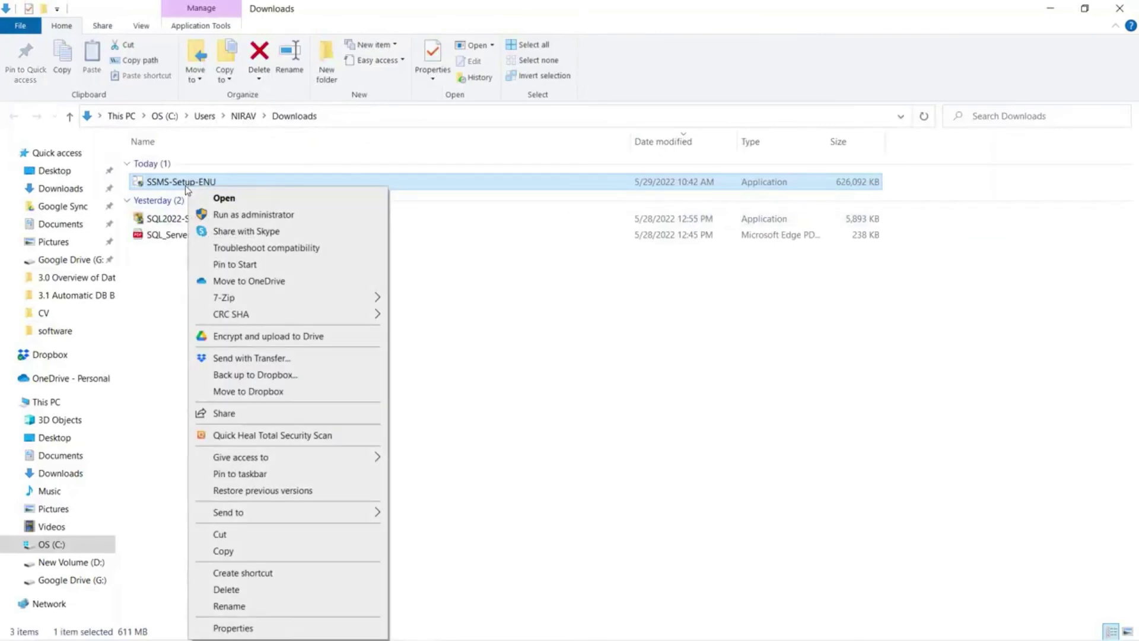
{"action": "left_click", "coordinate": [235, 217]}
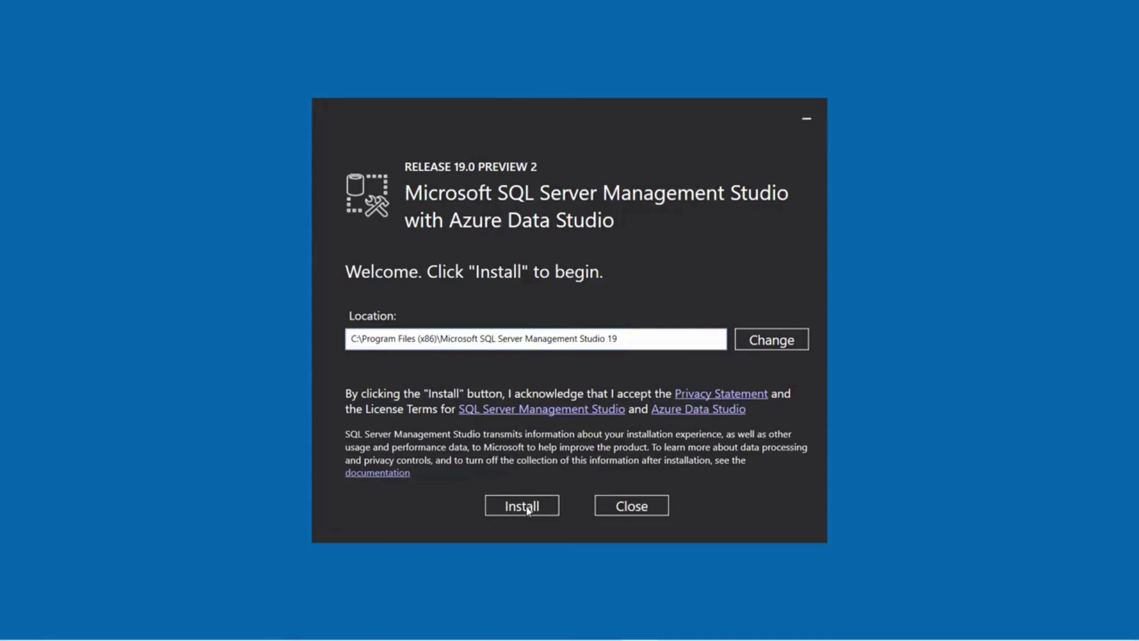
- Install SSMS 19 Preview 2 to the default location
{"action": "left_click", "coordinate": [527, 507]}
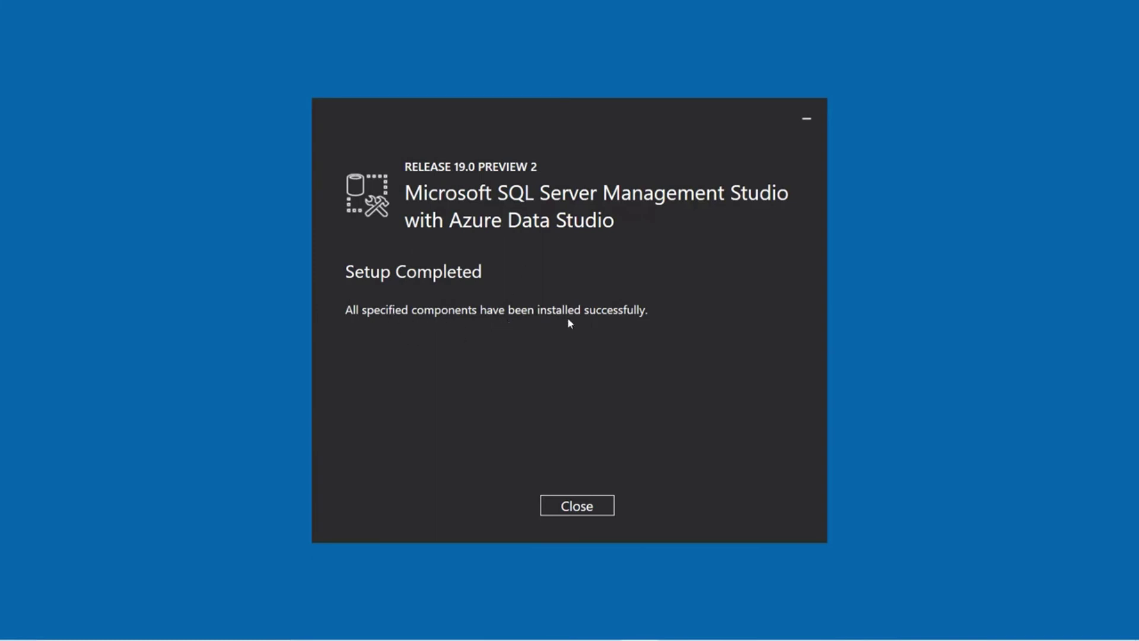
- Close the finished installer, launch SSMS 19 by searching 'ssms', and import SSMS 18 settings
{"action": "left_click", "coordinate": [589, 508]}
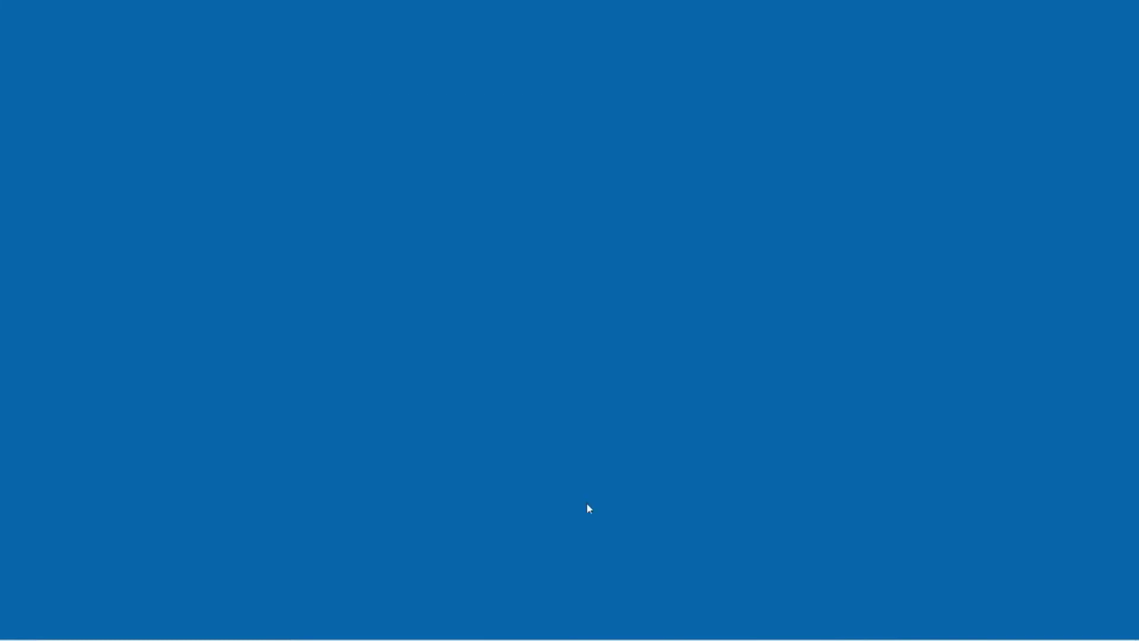
{"action": "left_click", "coordinate": [151, 627]}
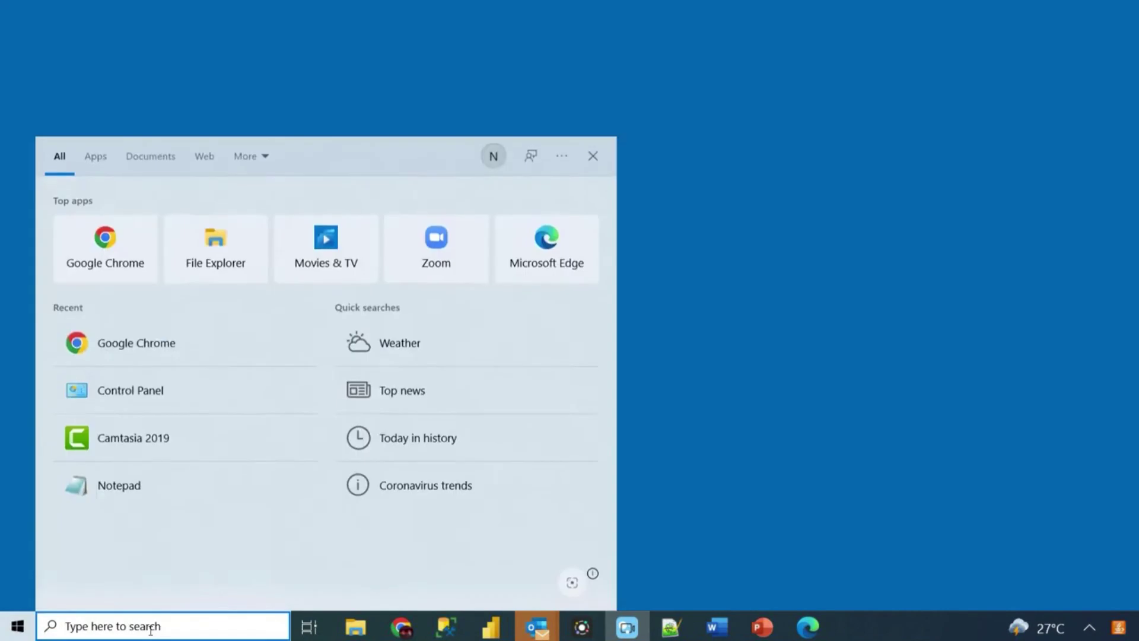
{"action": "type", "text": "ssms"}
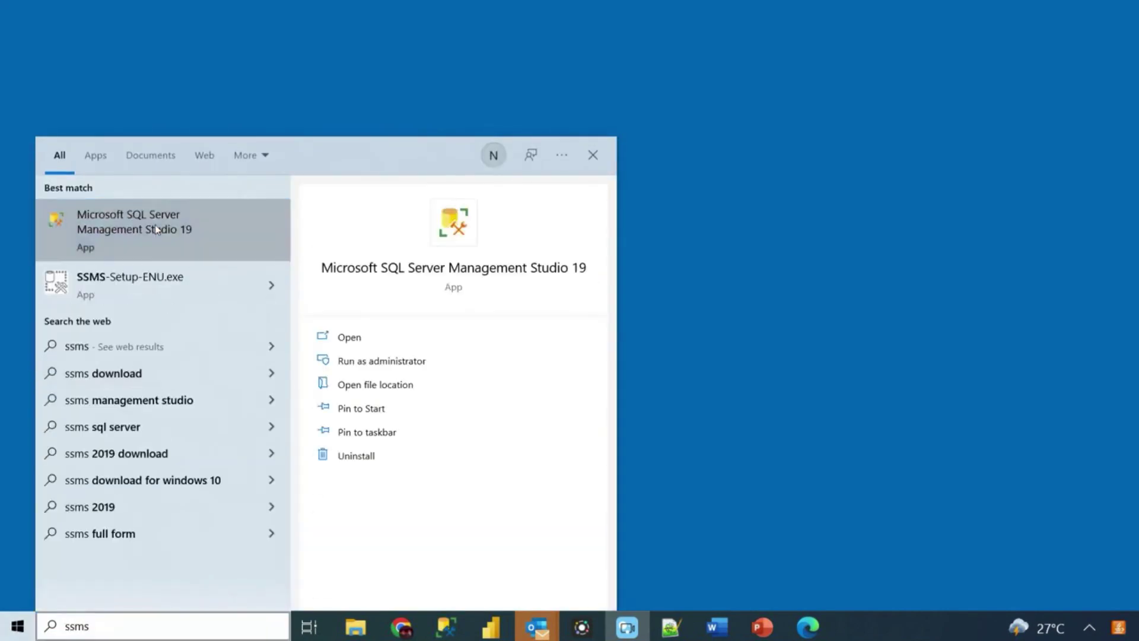
{"action": "left_click", "coordinate": [156, 229]}
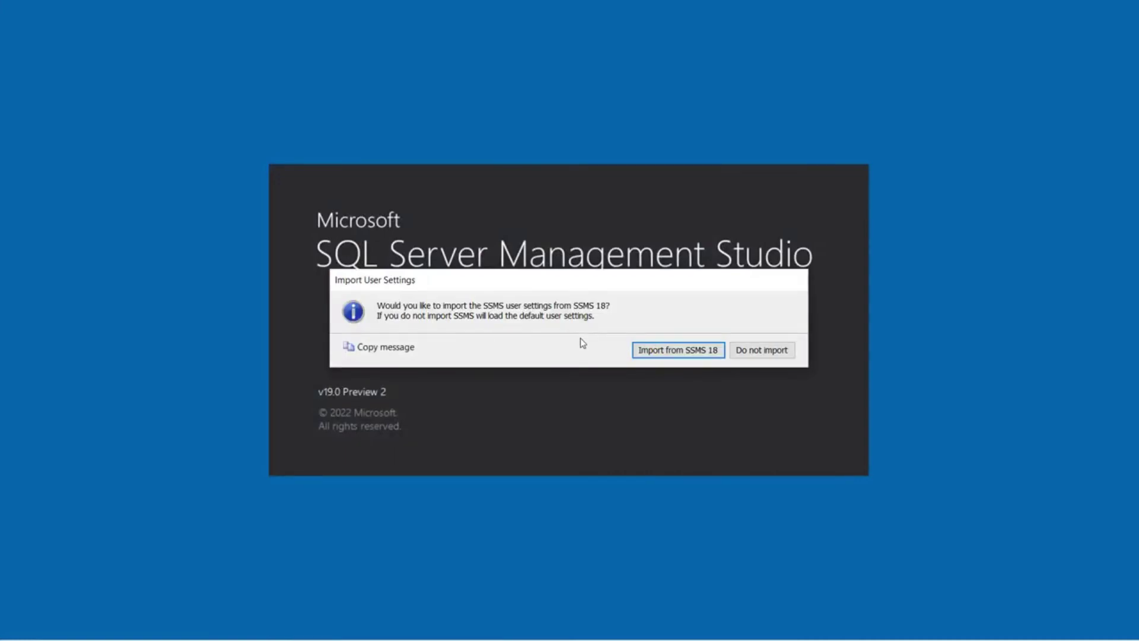
{"action": "left_click", "coordinate": [658, 350]}
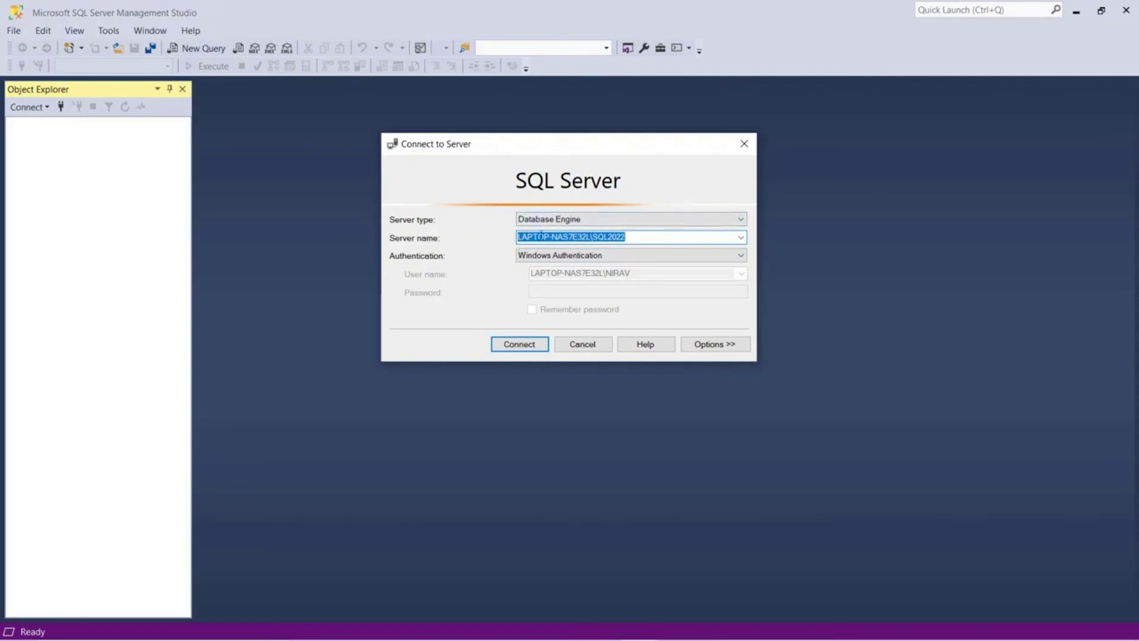
- Connect to the SQL2022 instance, widen Object Explorer, and expand the Databases folder
{"action": "left_click", "coordinate": [522, 344]}
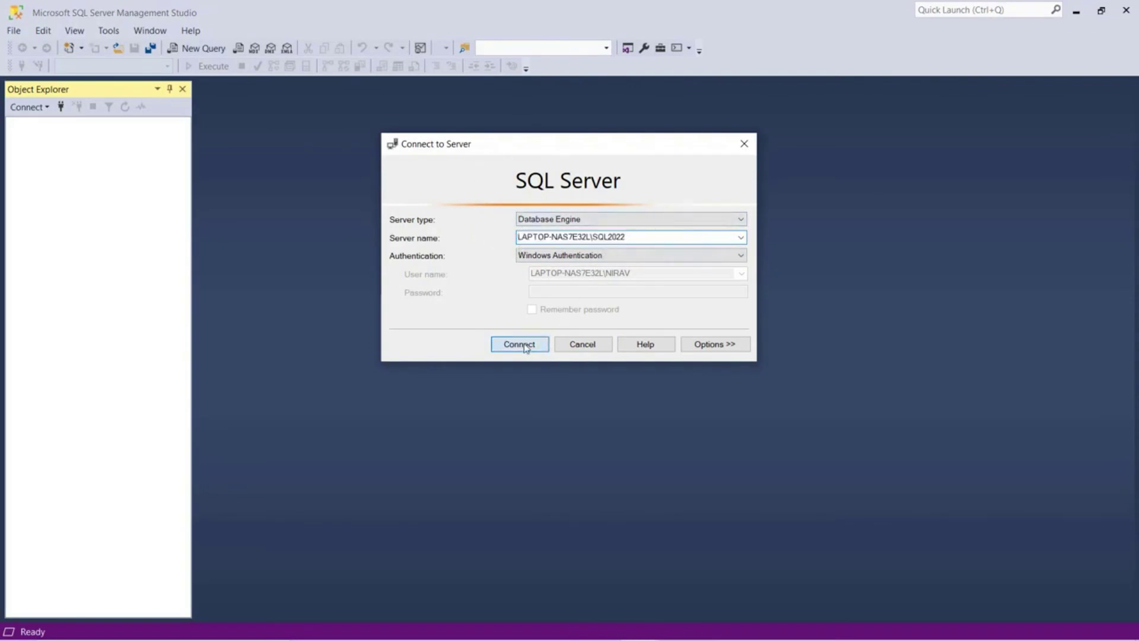
{"action": "left_click_drag", "start_coordinate": [191, 237], "coordinate": [460, 237]}
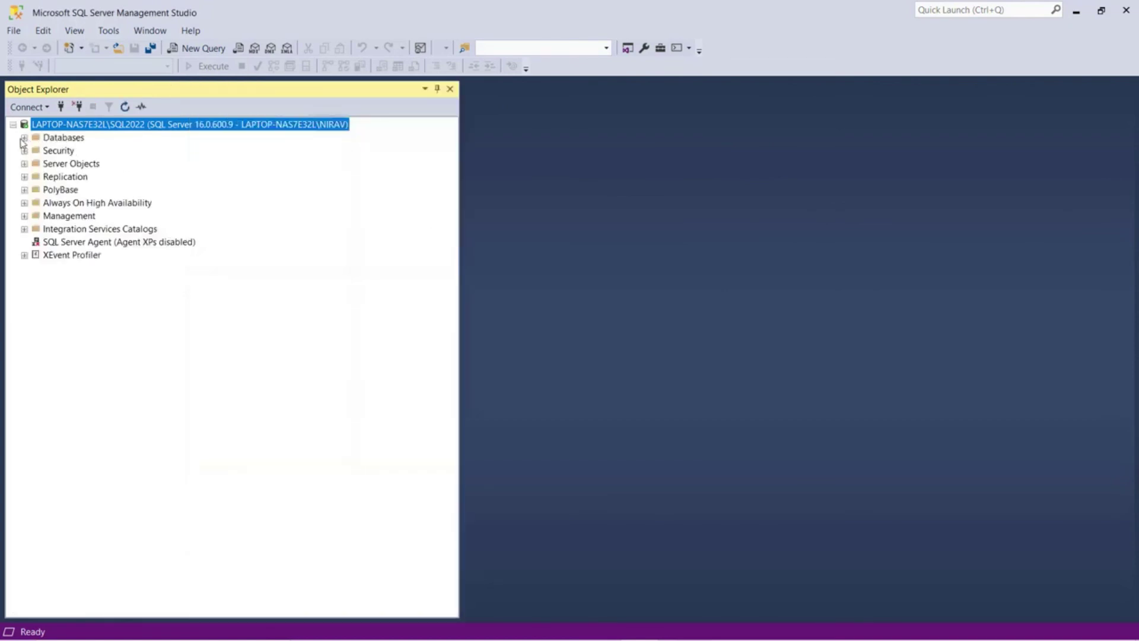
{"action": "left_click", "coordinate": [24, 138]}
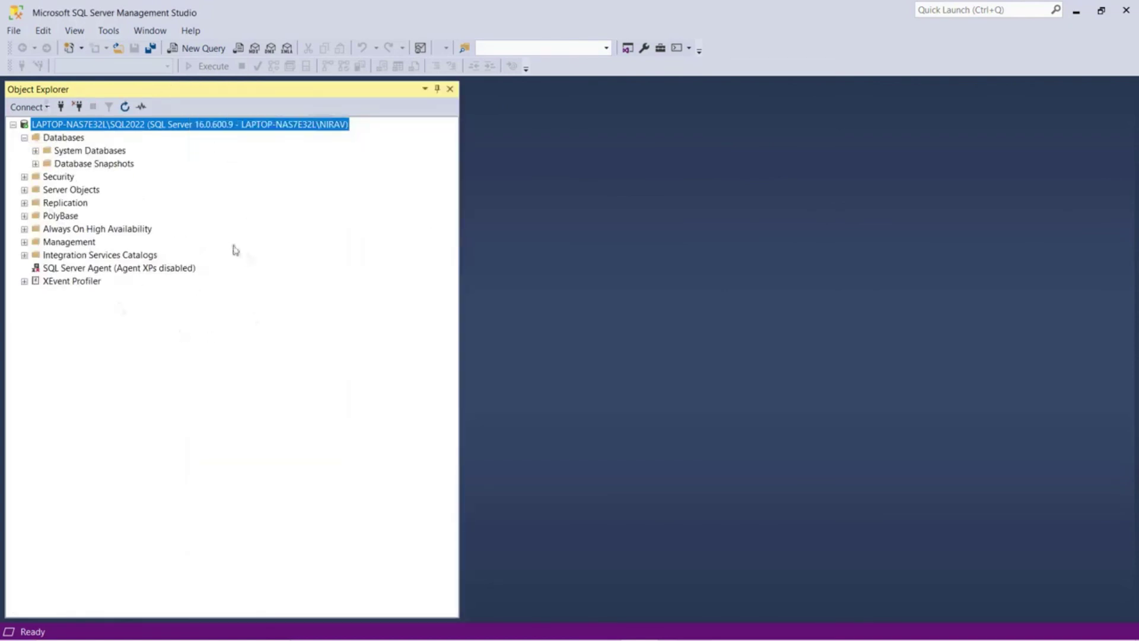
- Add a new database named TEST under Databases and expand its node
{"action": "right_click", "coordinate": [57, 139]}
{"action": "left_click", "coordinate": [86, 148]}
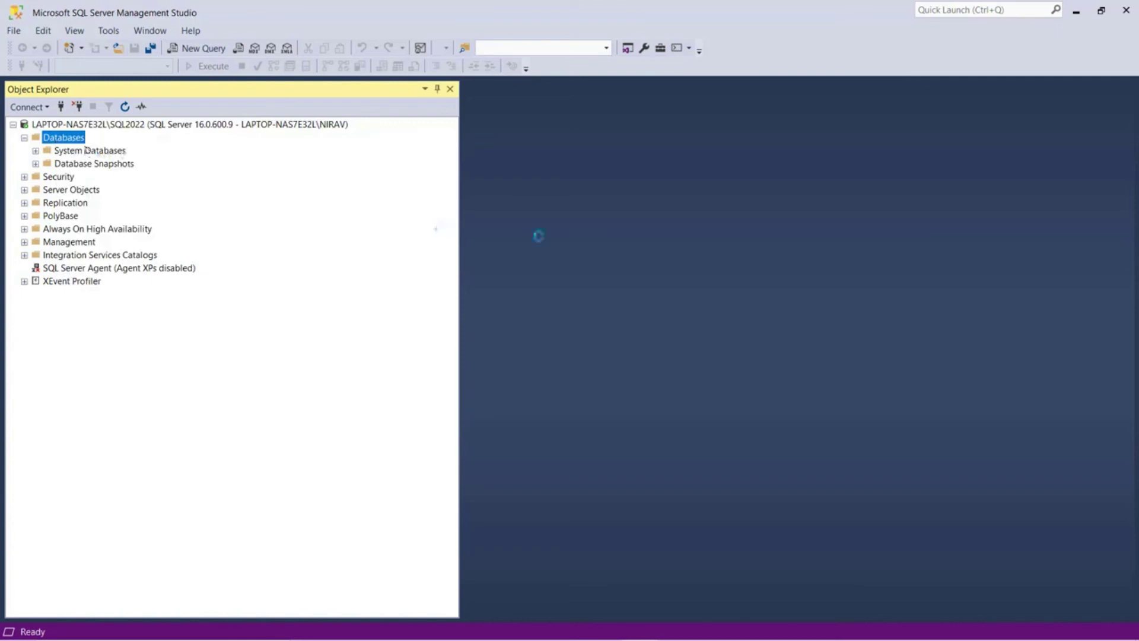
{"action": "type", "text": "TEST"}
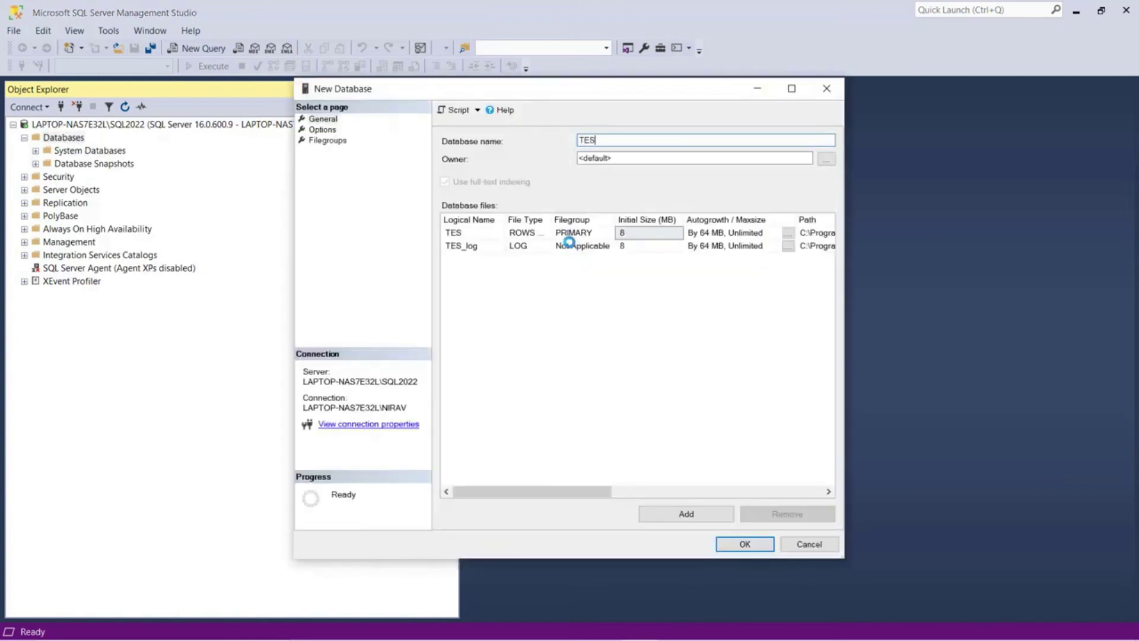
{"action": "left_click", "coordinate": [765, 543]}
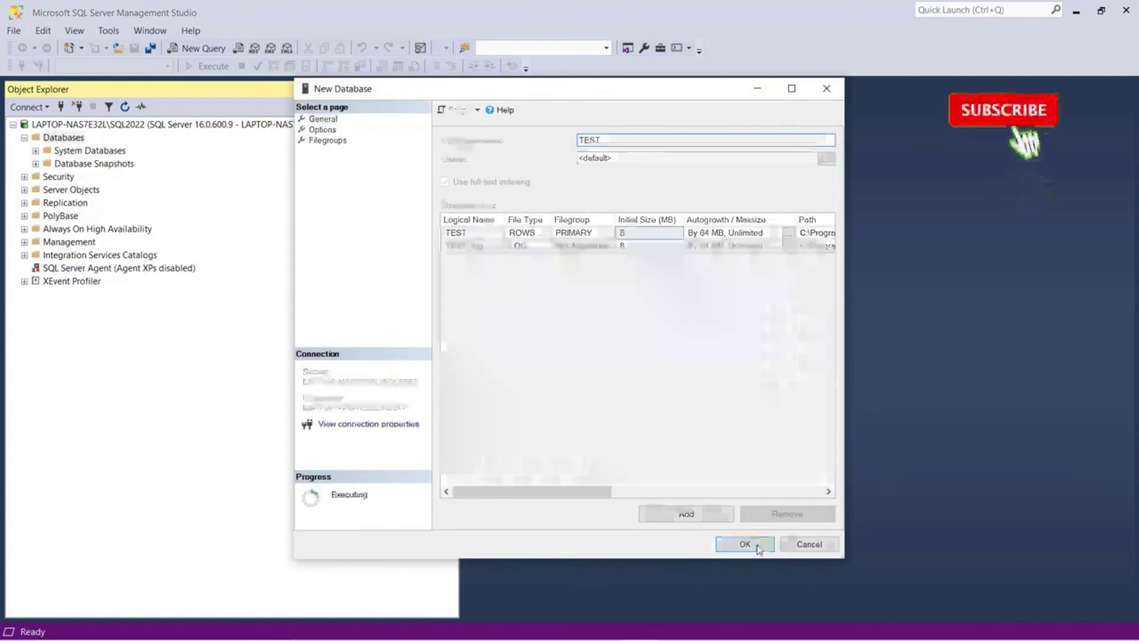
{"action": "left_click", "coordinate": [36, 177]}
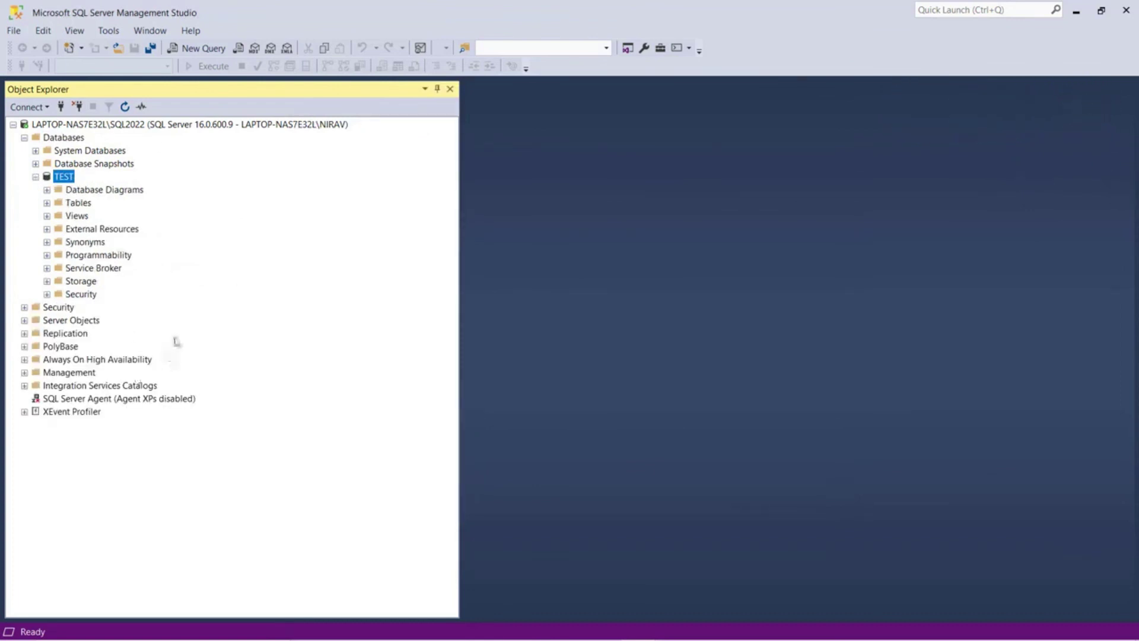
{"action": "left_click", "coordinate": [159, 627]}
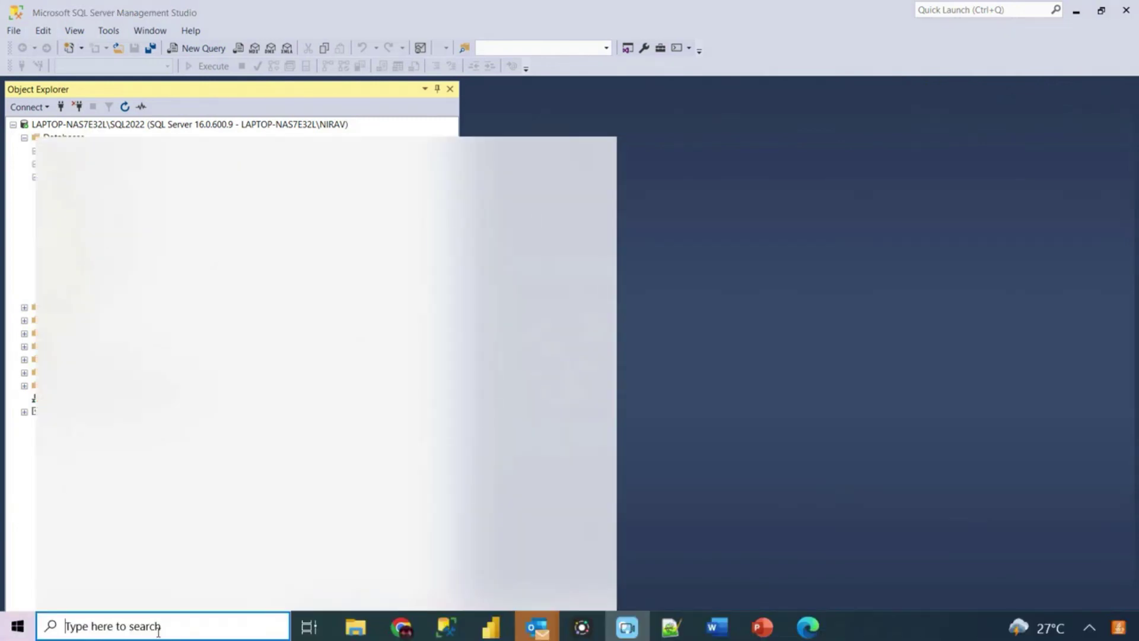
- Launch Azure Data Studio by searching 'az', maximize it, and shrink the Output panel
{"action": "type", "text": "az"}
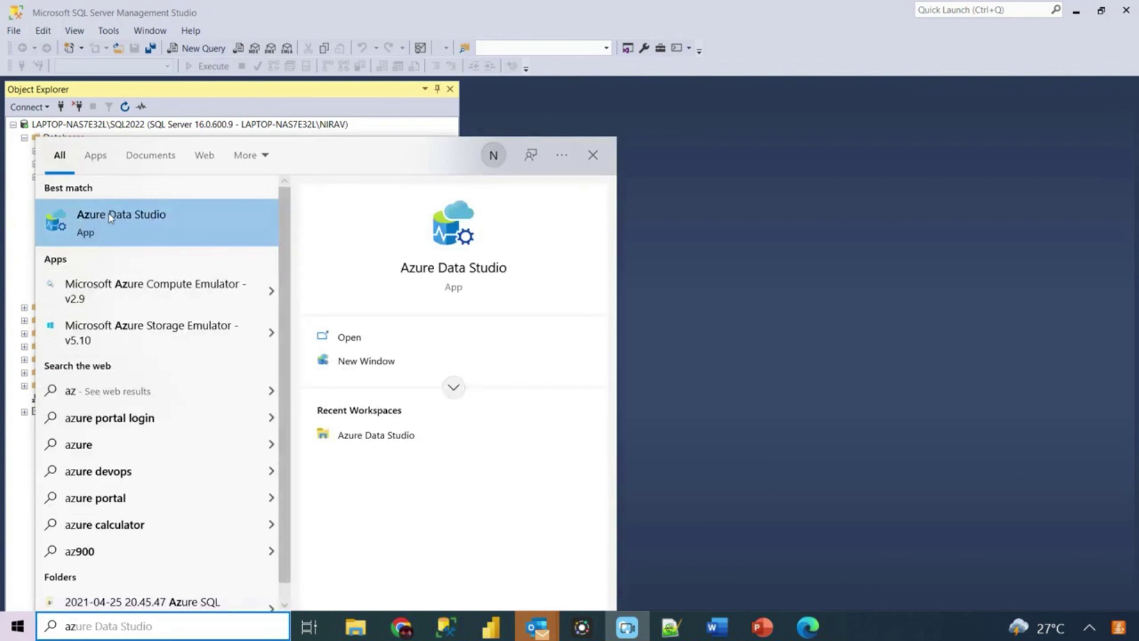
{"action": "left_click", "coordinate": [108, 216]}
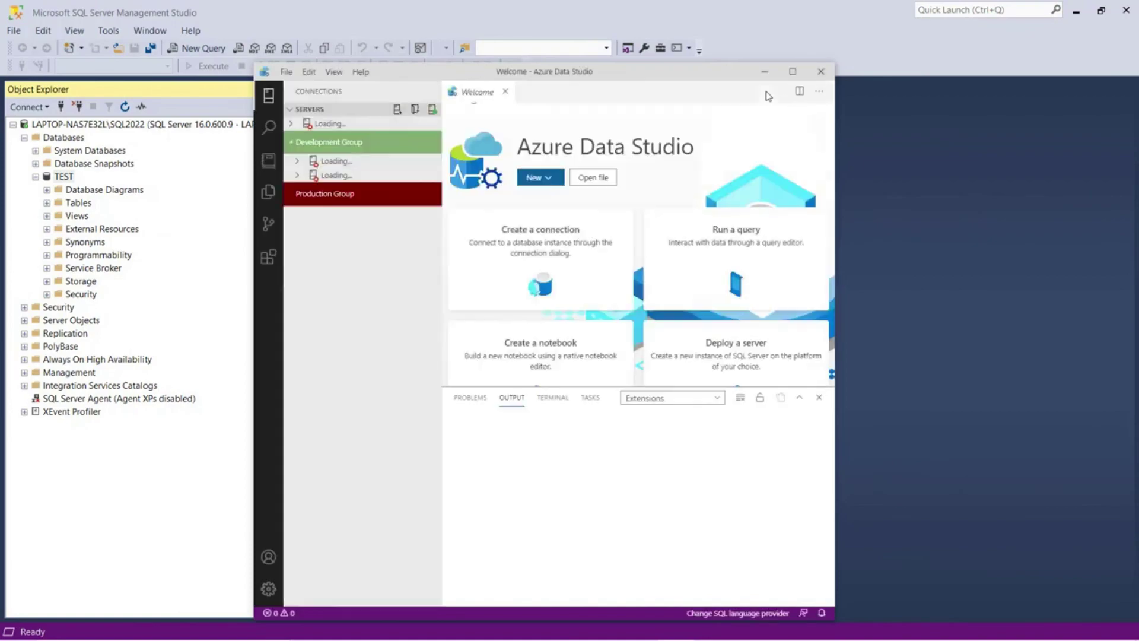
{"action": "left_click", "coordinate": [796, 72]}
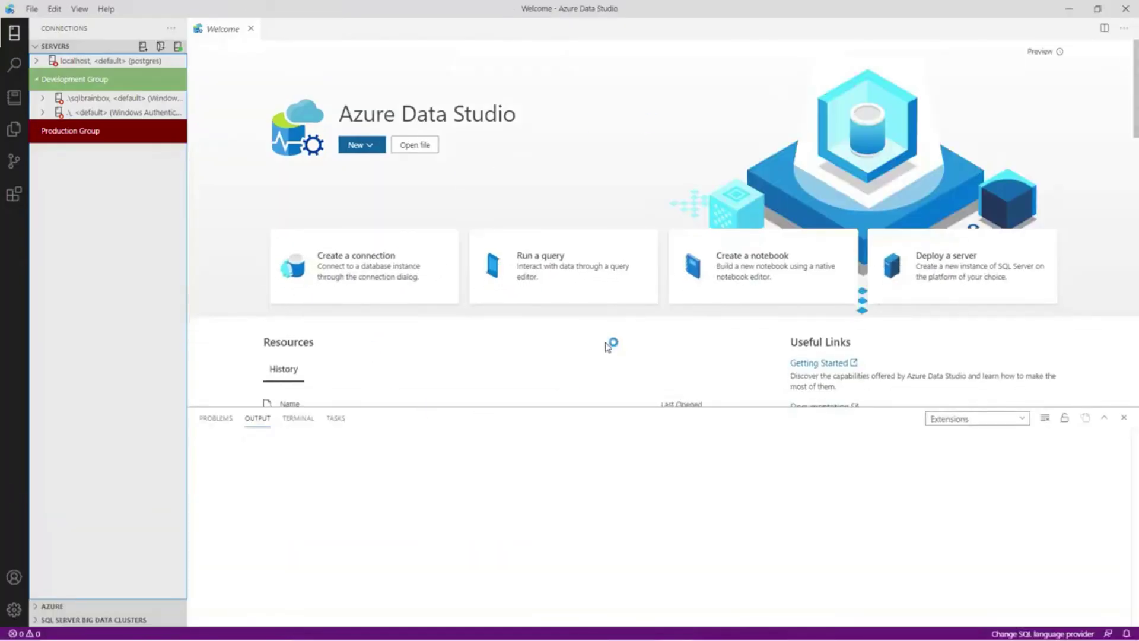
{"action": "left_click_drag", "start_coordinate": [658, 445], "coordinate": [661, 536]}
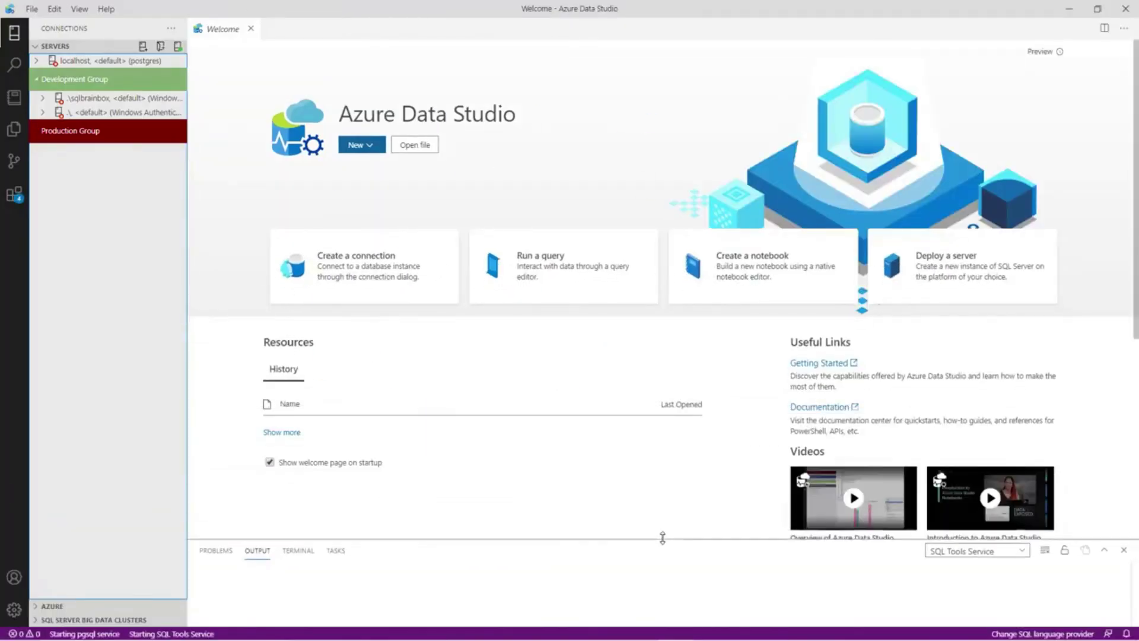